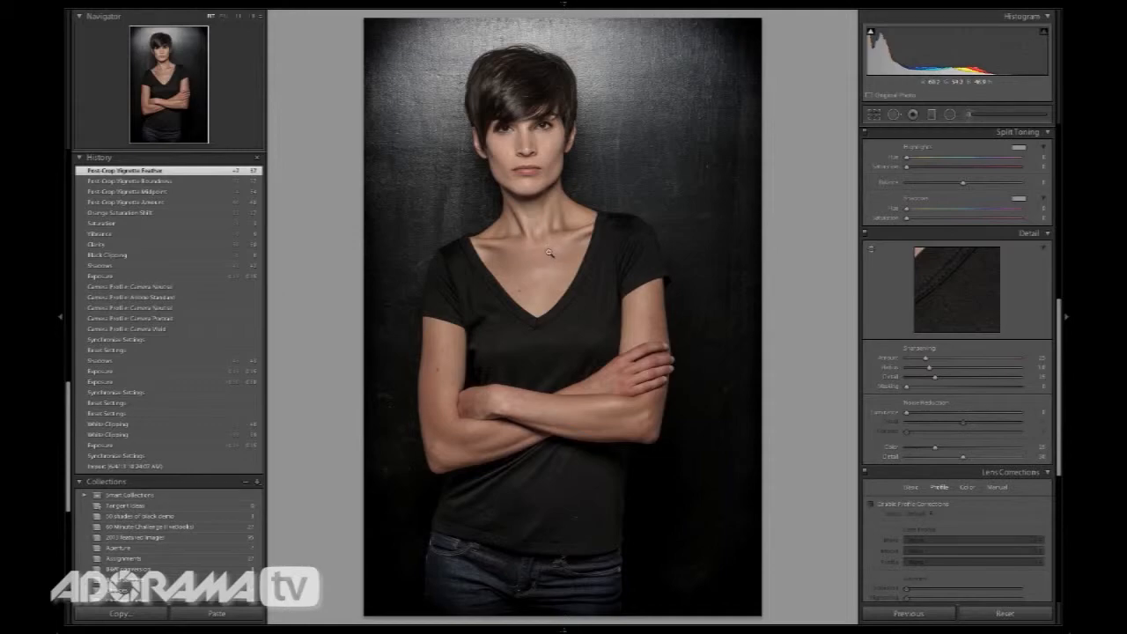
- Open the portrait photo from Lightroom in Adobe Photoshop CS6 for editing
right_click(545, 252)
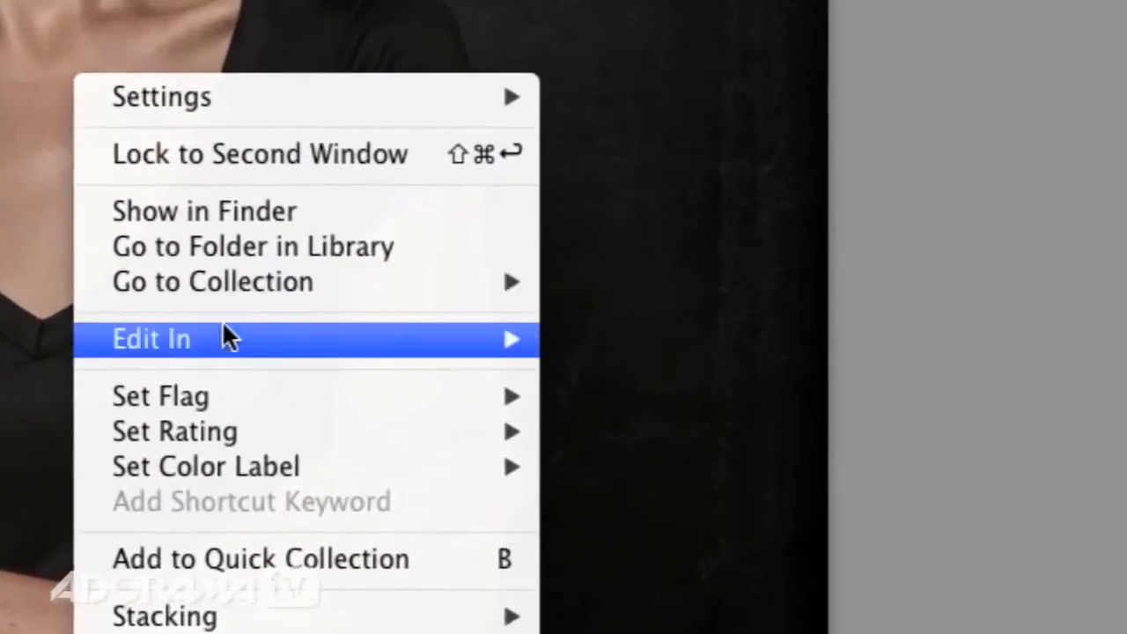
mouse_move(578, 322)
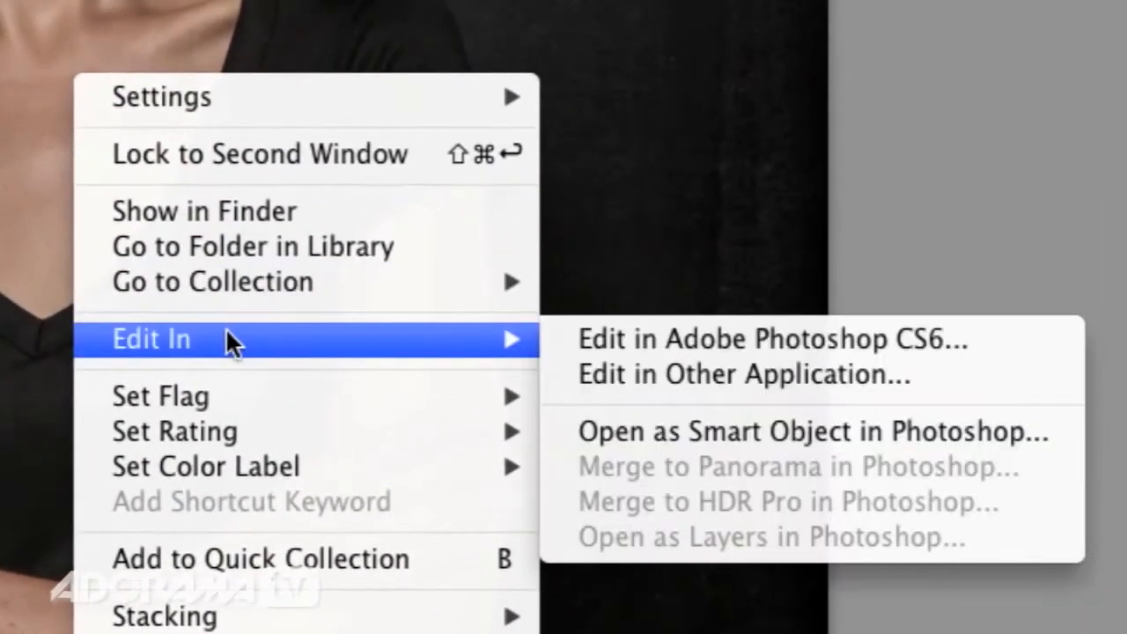
left_click(700, 338)
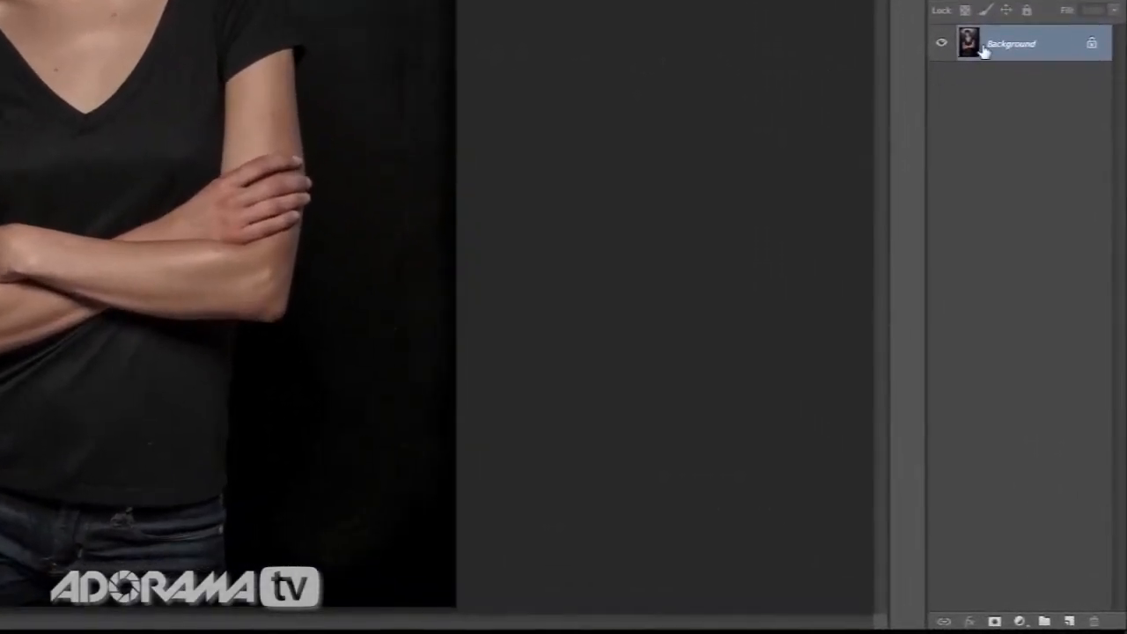
- Duplicate the Background layer and name the copy "Skin retouch"
left_click_drag(987, 301, 1010, 469)
left_click_drag(1022, 343, 1070, 620)
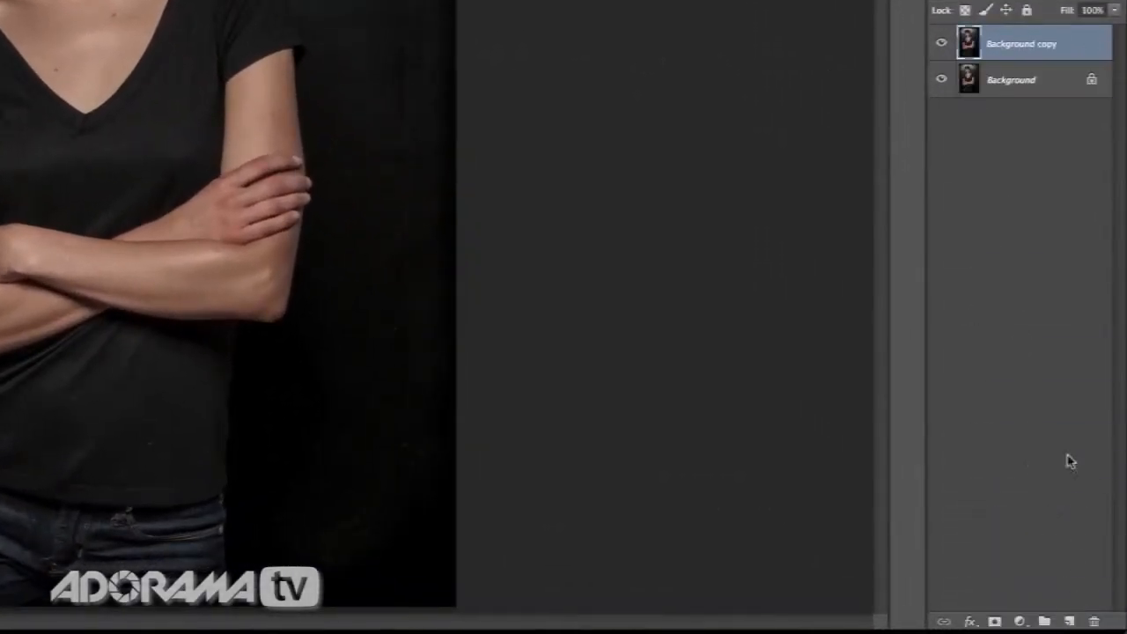
double_click(1044, 44)
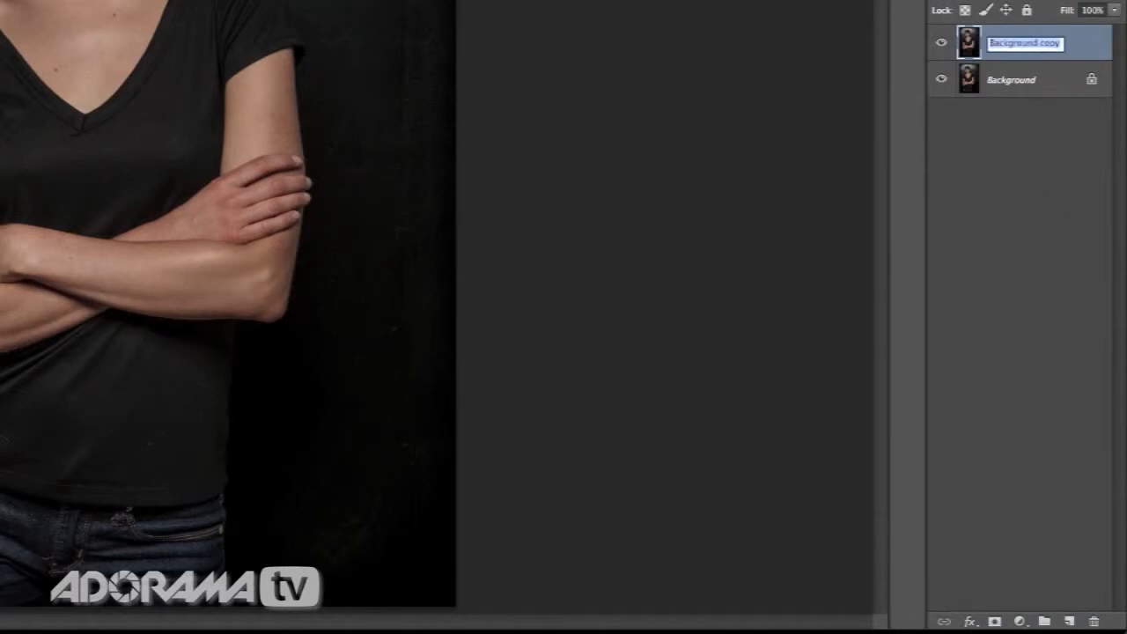
type("s")
type("kin retouch")
key("Return")
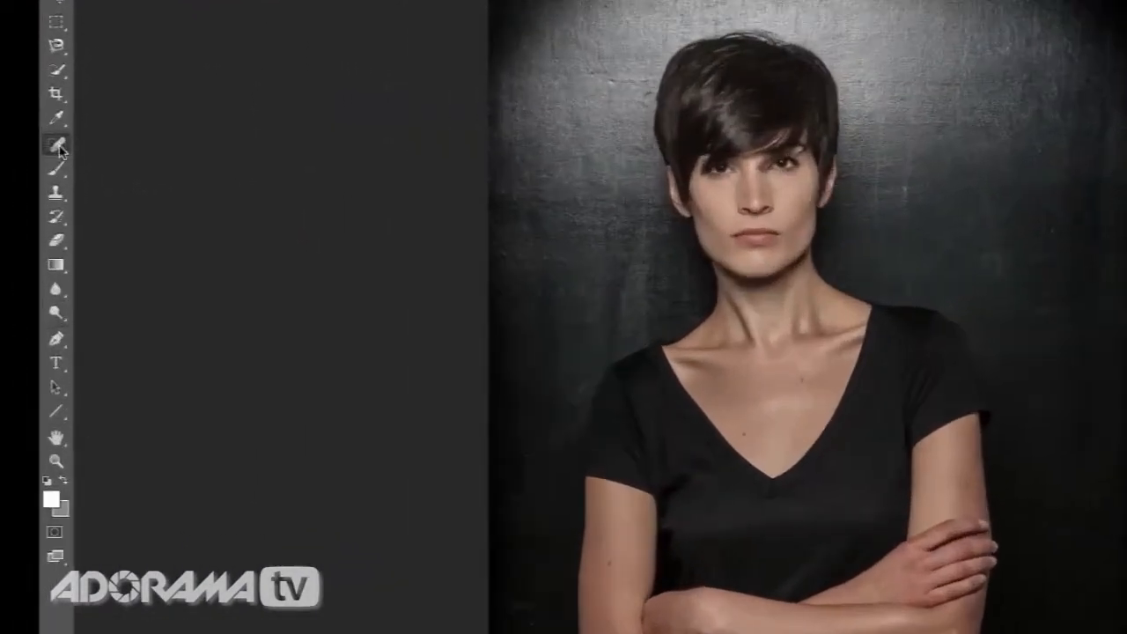
- Remove the moles and spots on the woman's upper chest with the Spot Healing Brush
right_click(69, 148)
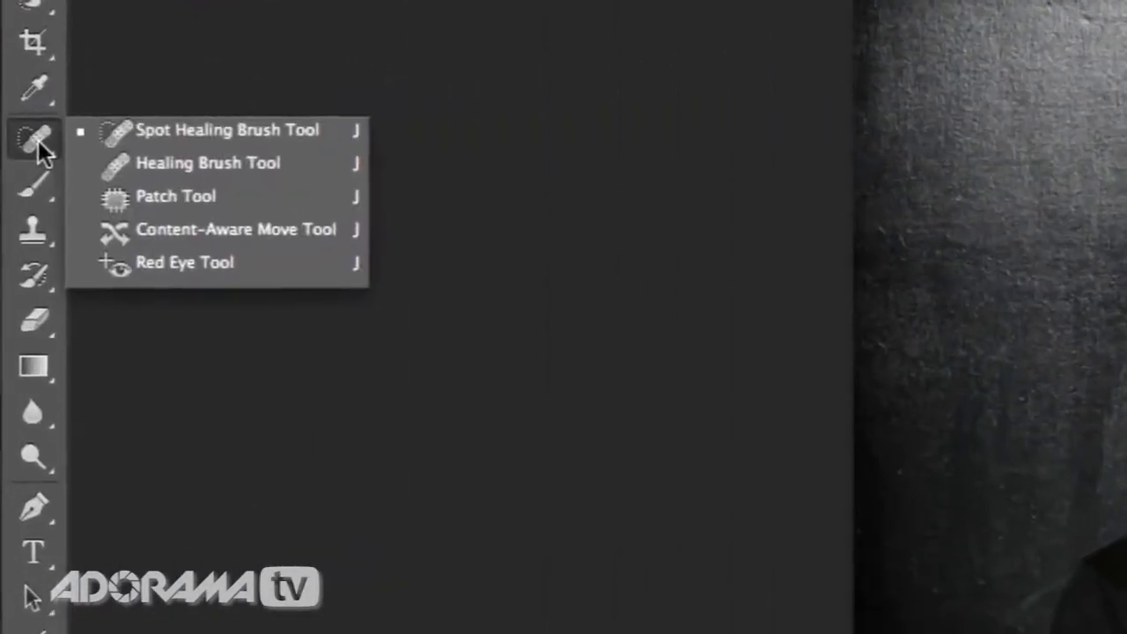
left_click(148, 134)
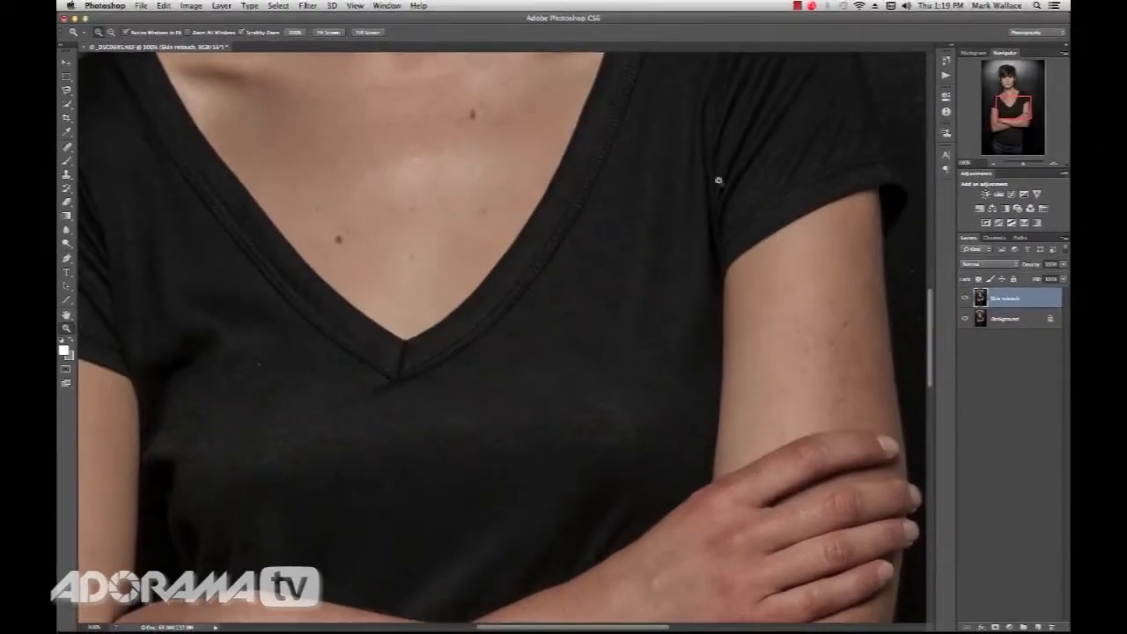
left_click_drag(997, 124, 1001, 91)
left_click_drag(67, 147, 86, 145)
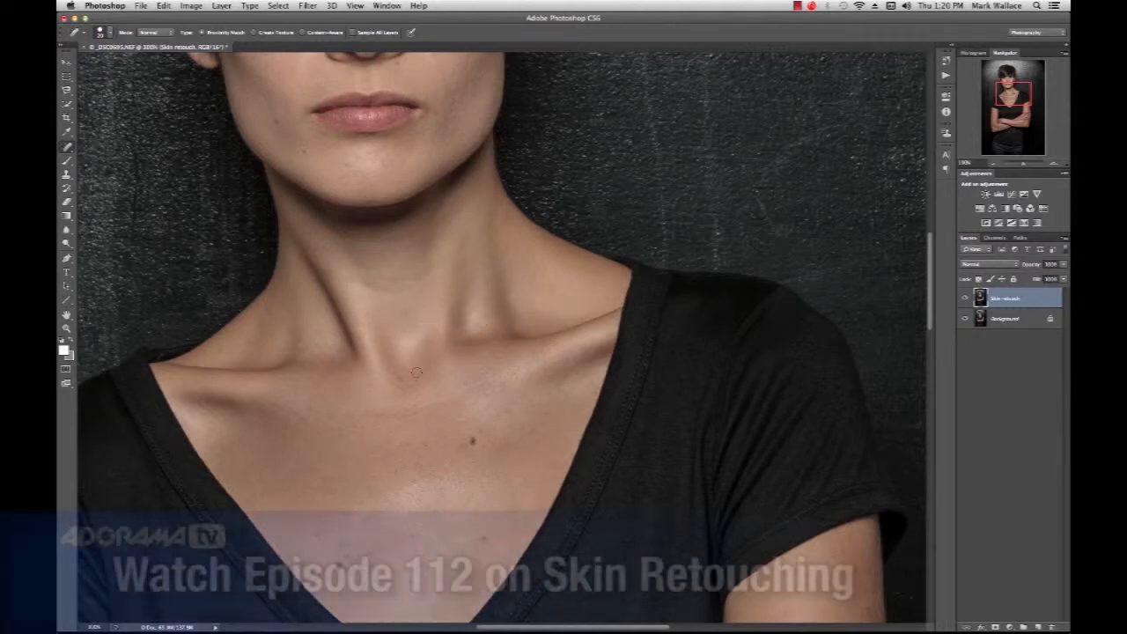
left_click(473, 441)
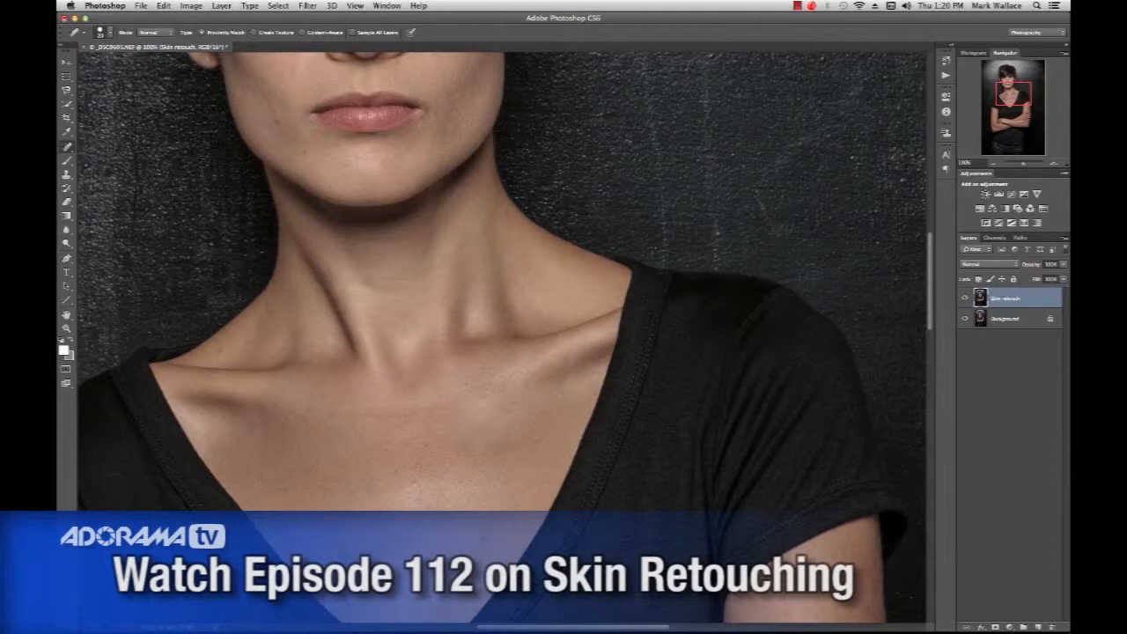
left_click(423, 489)
- Heal the small blemishes on the woman's cheeks, nose area and neck with the Spot Healing Brush
left_click_drag(443, 127, 550, 262)
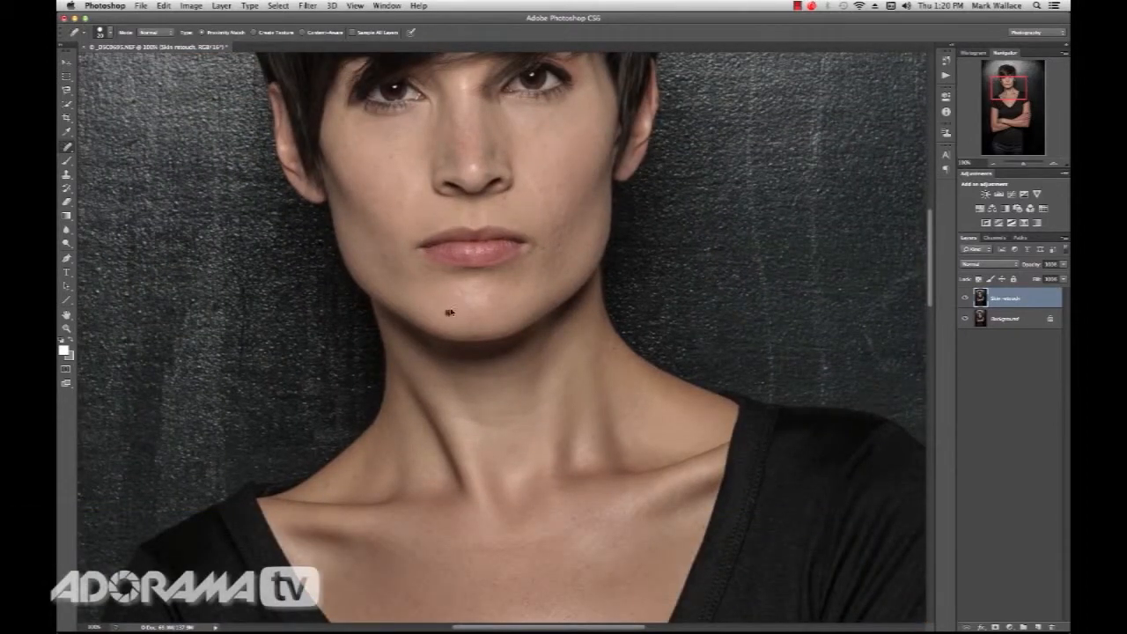
left_click(570, 236)
left_click(608, 136)
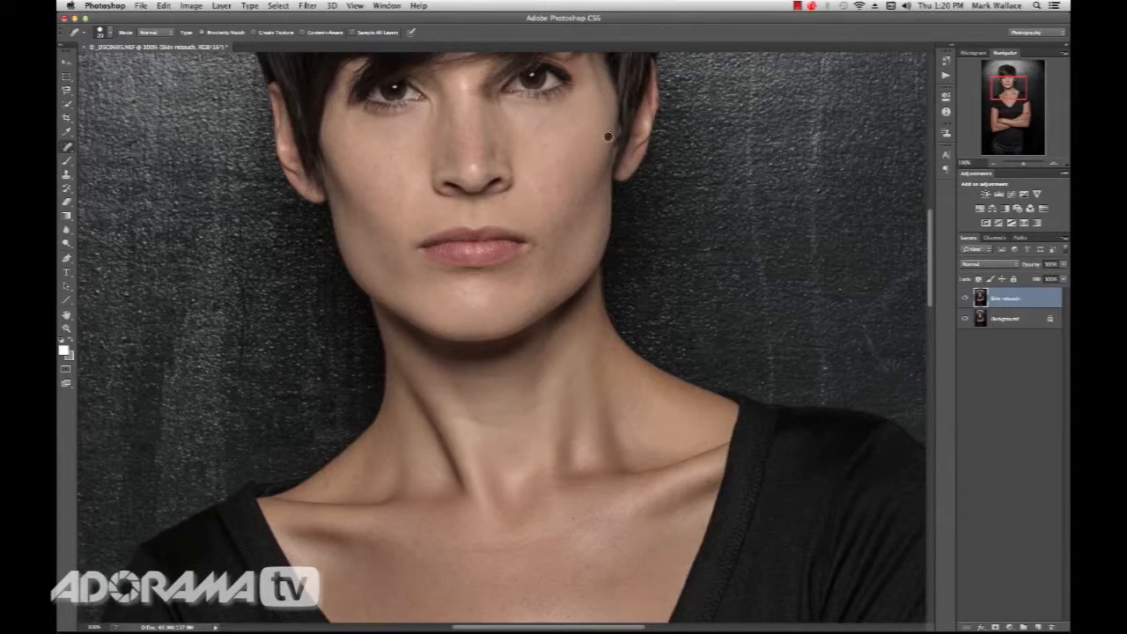
left_click(534, 189)
left_click(563, 163)
left_click(634, 417)
left_click(393, 200)
left_click(433, 115)
left_click(499, 101)
- Duplicate the Skin retouch layer and name the copy "Sharpen"
left_click_drag(997, 100, 977, 152)
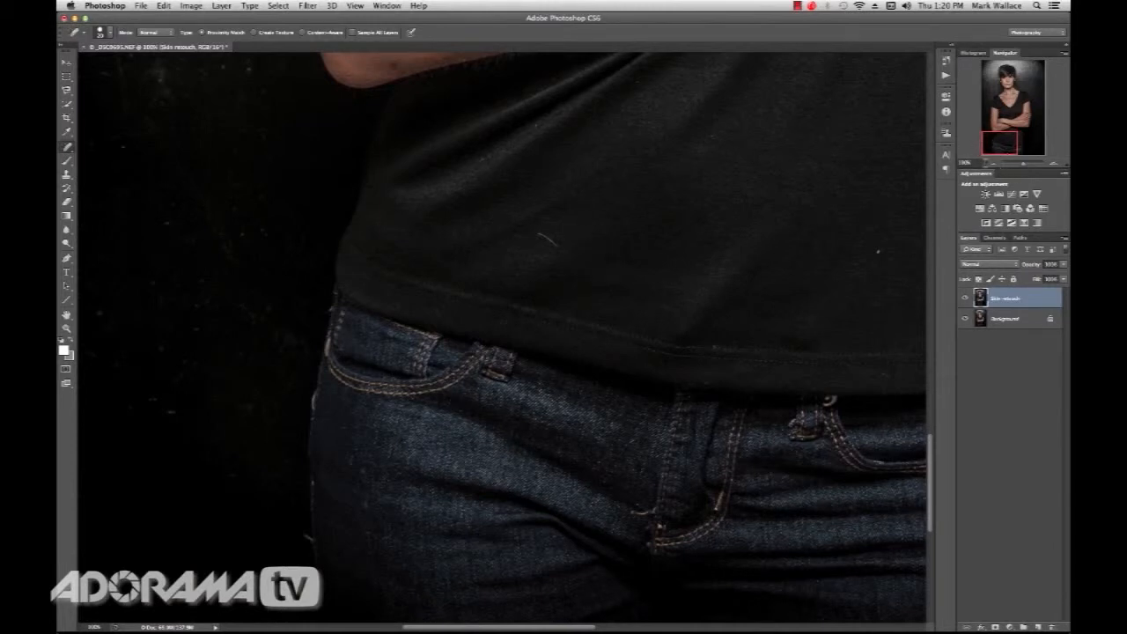
left_click_drag(996, 165, 1004, 134)
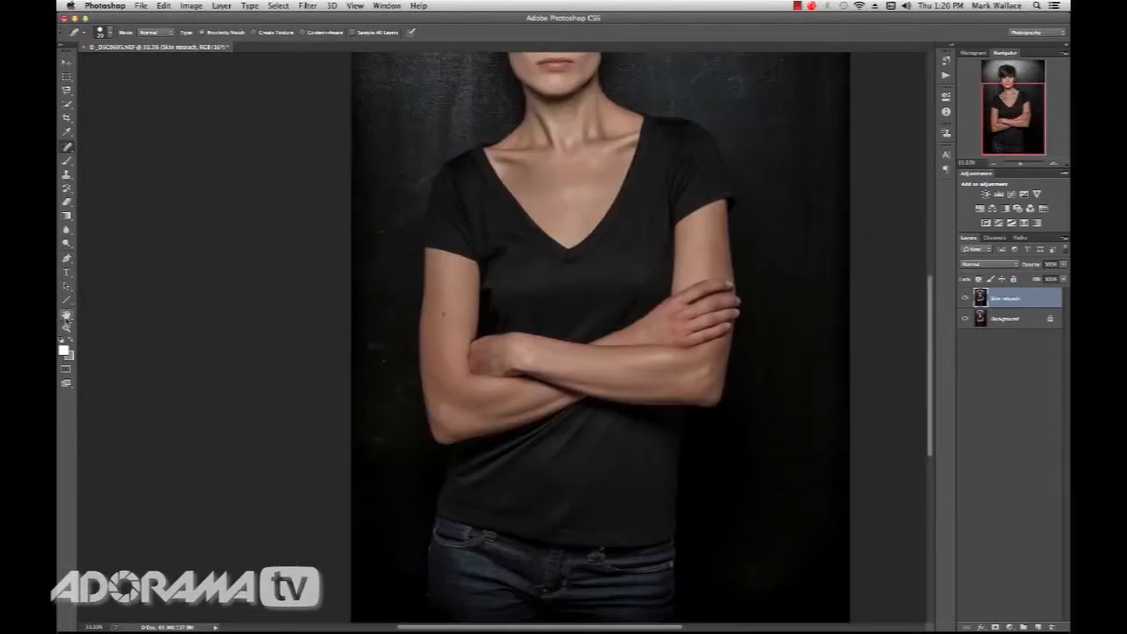
double_click(66, 314)
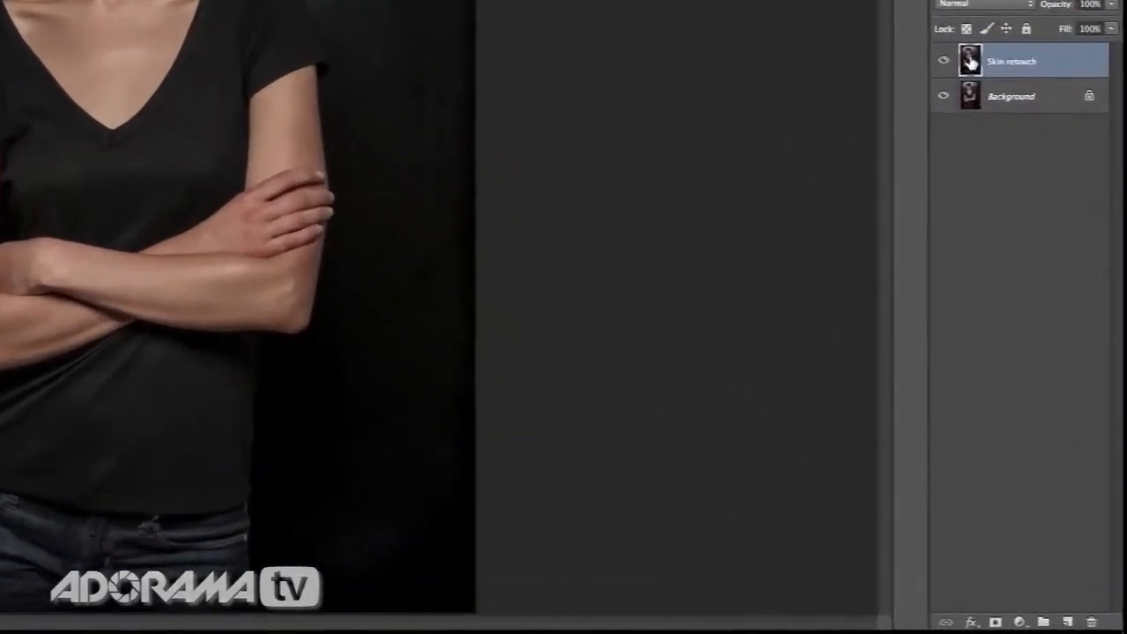
left_click_drag(978, 296, 980, 303)
mouse_move(967, 44)
left_mouse_down()
mouse_move(1009, 290)
mouse_move(1069, 485)
mouse_move(1082, 587)
mouse_move(1068, 621)
left_mouse_up()
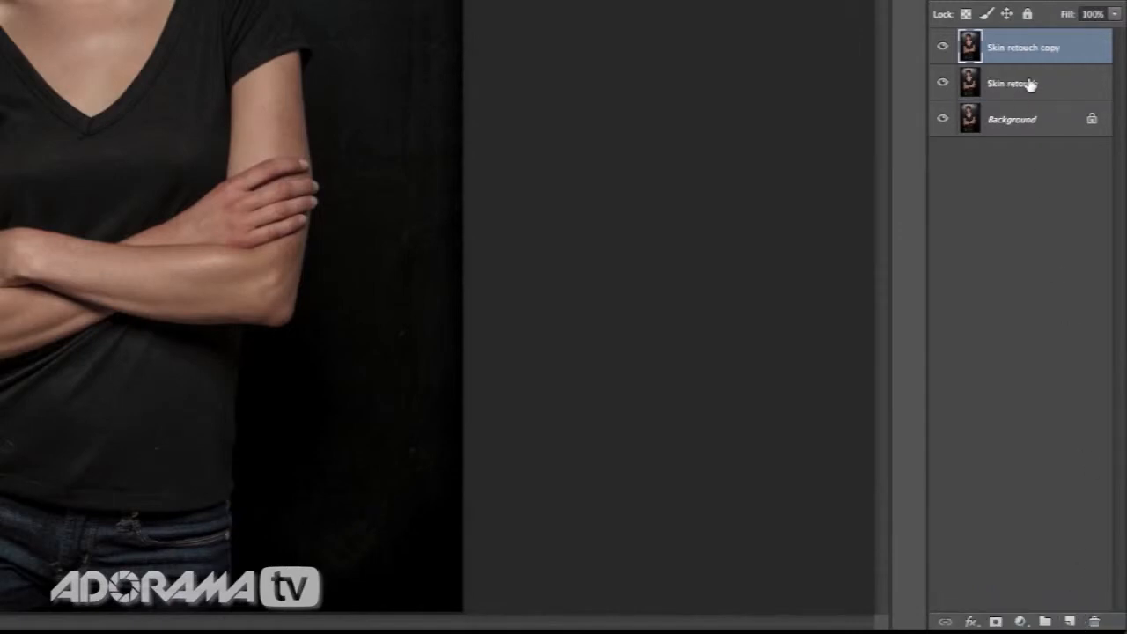
double_click(1030, 47)
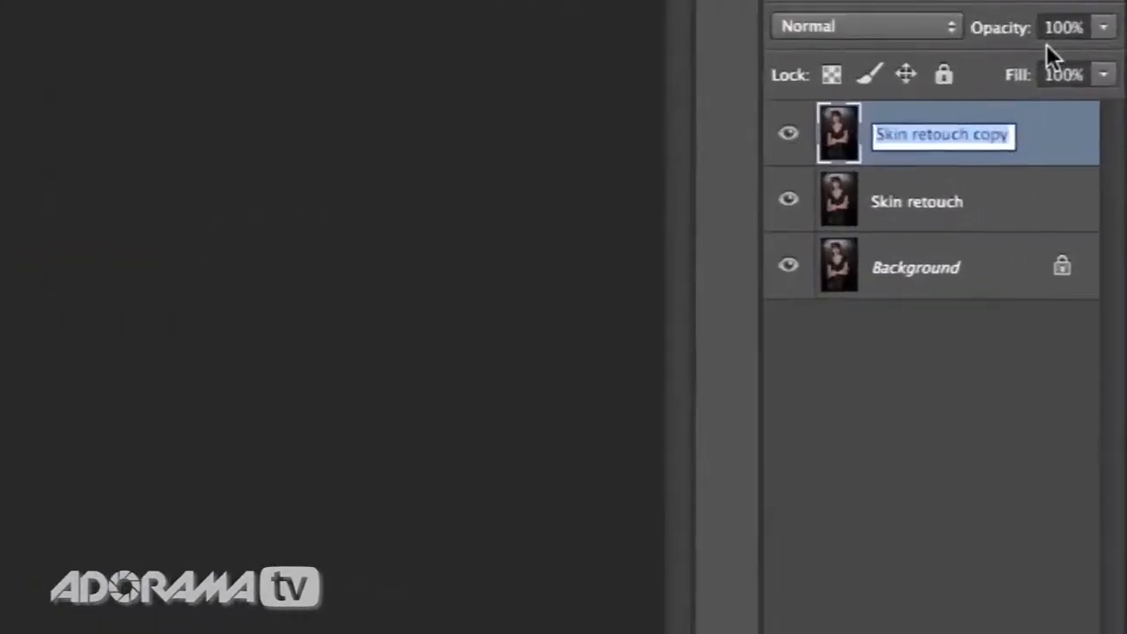
type("Sharpen")
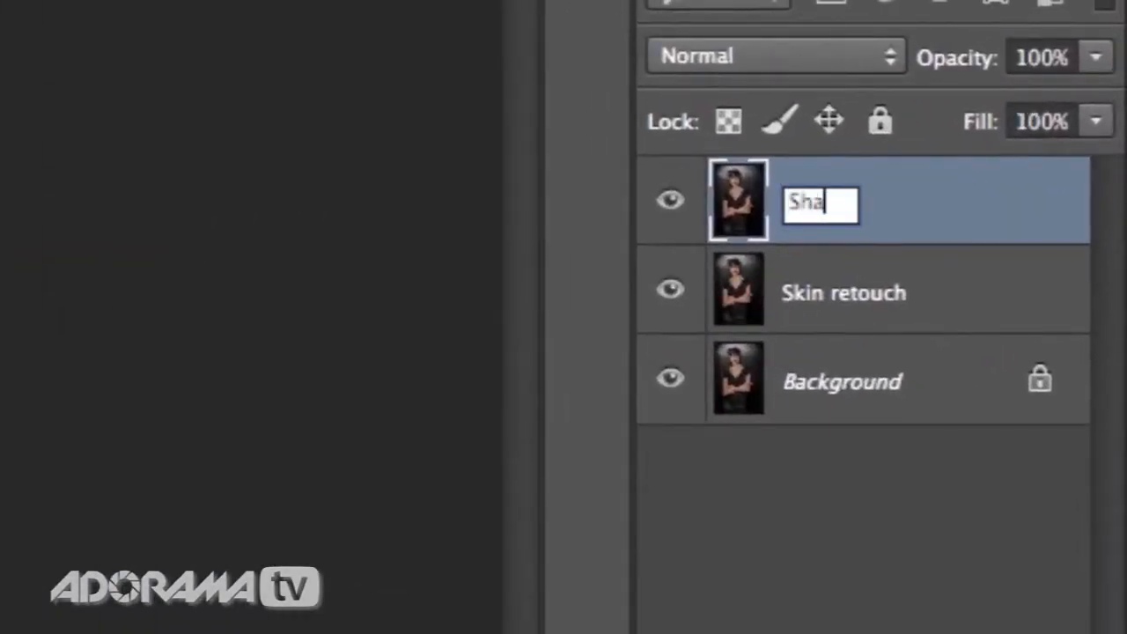
key("Return")
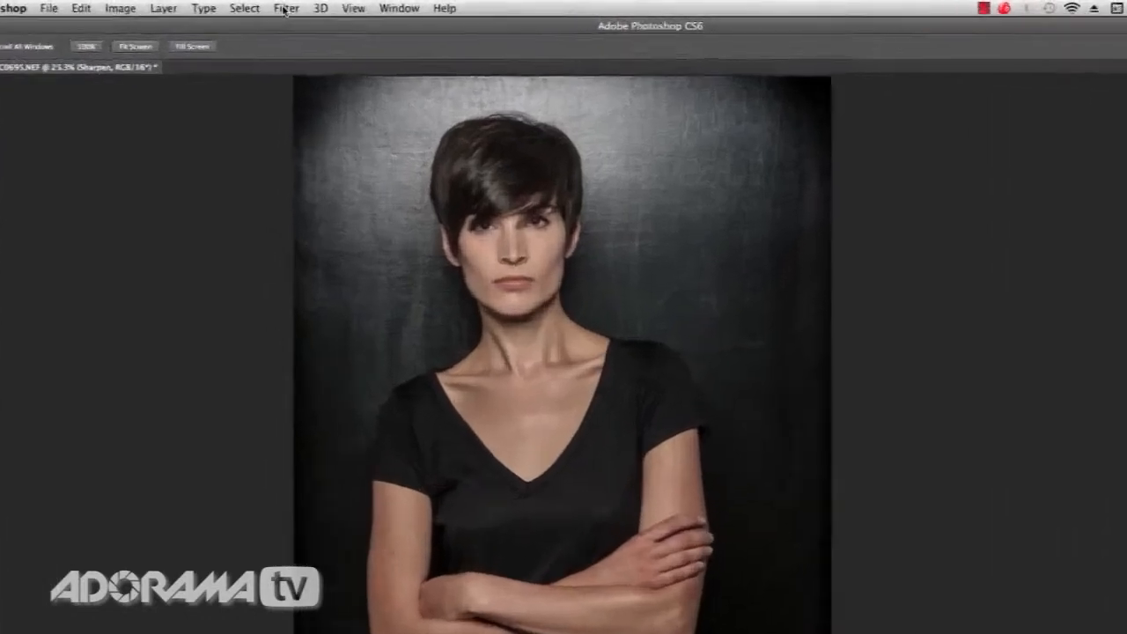
- Apply a High Pass filter with a radius of 4.0 pixels to the Sharpen layer
left_click(307, 7)
mouse_move(322, 496)
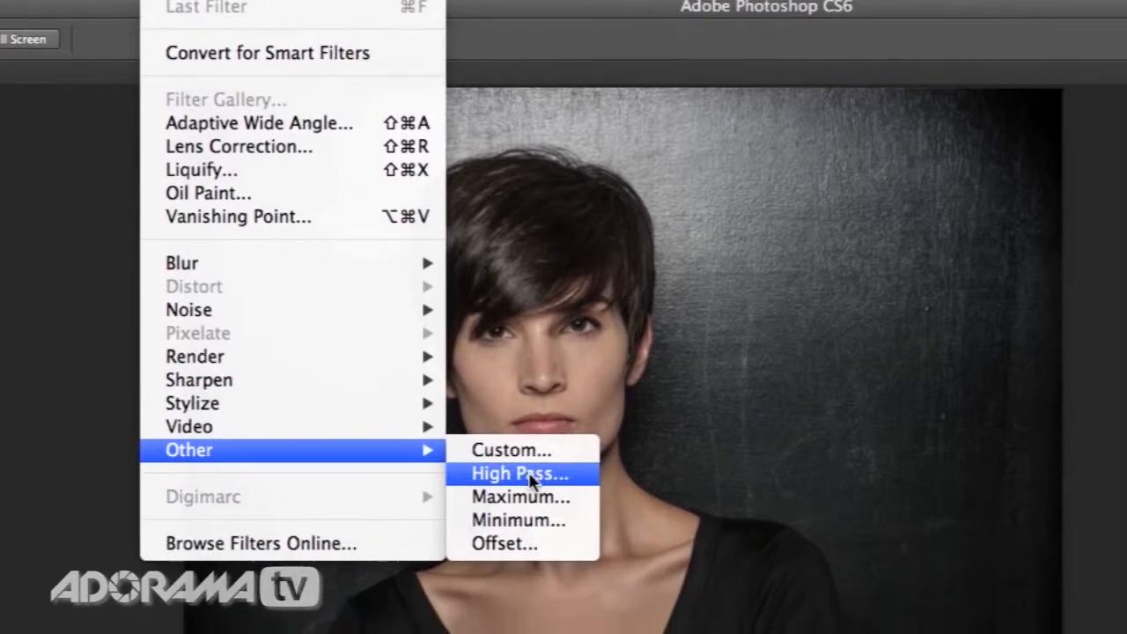
left_click(602, 517)
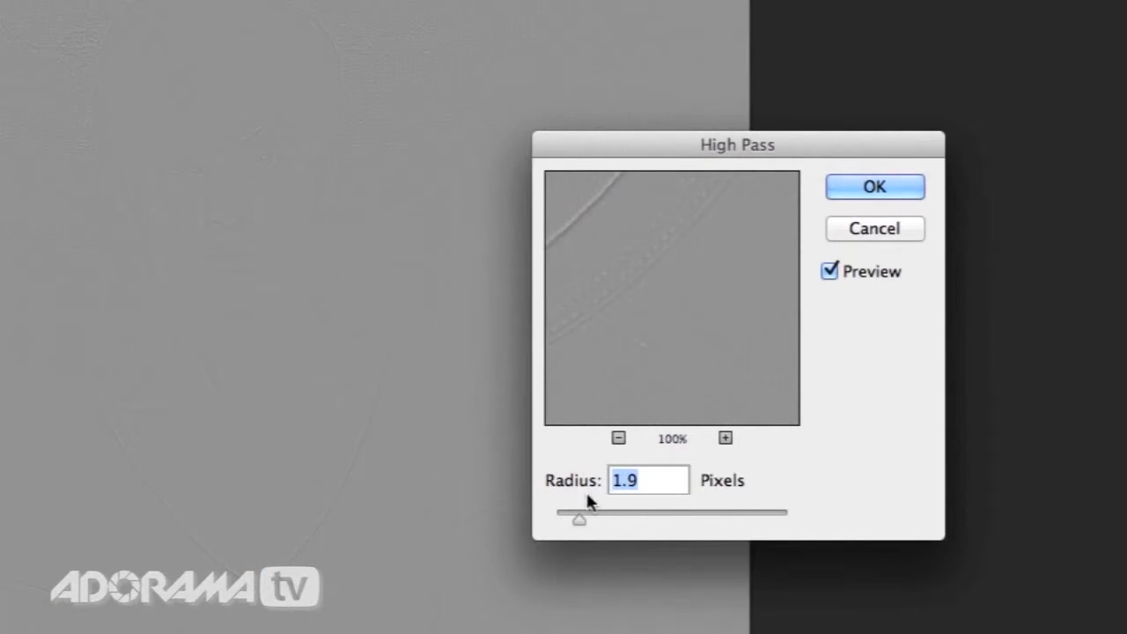
left_click_drag(577, 518, 642, 522)
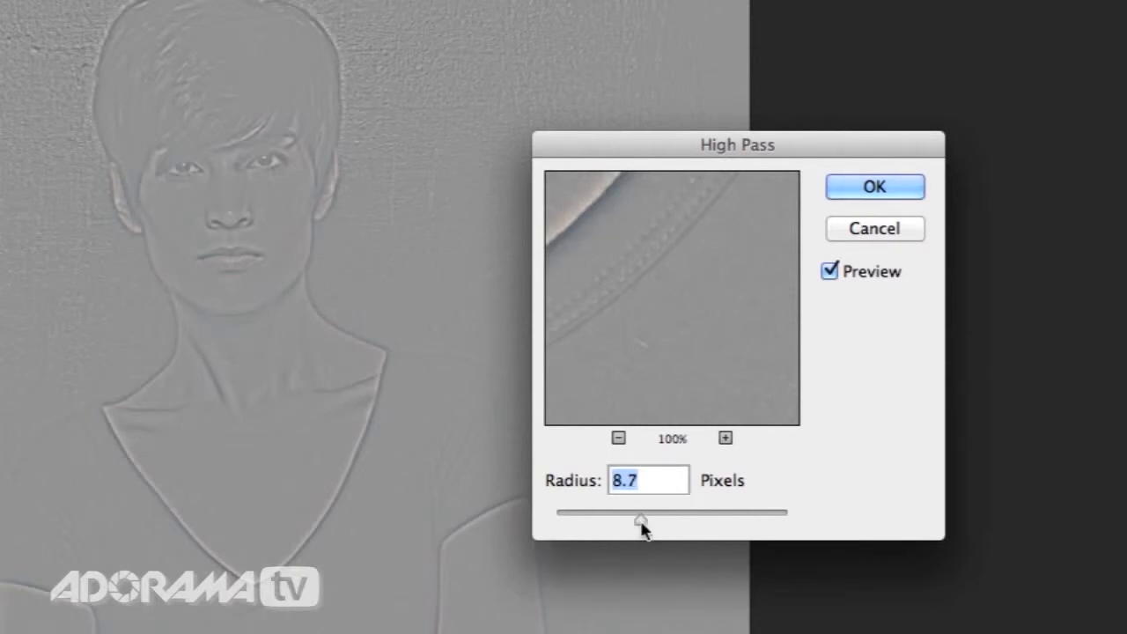
left_click_drag(636, 519, 575, 513)
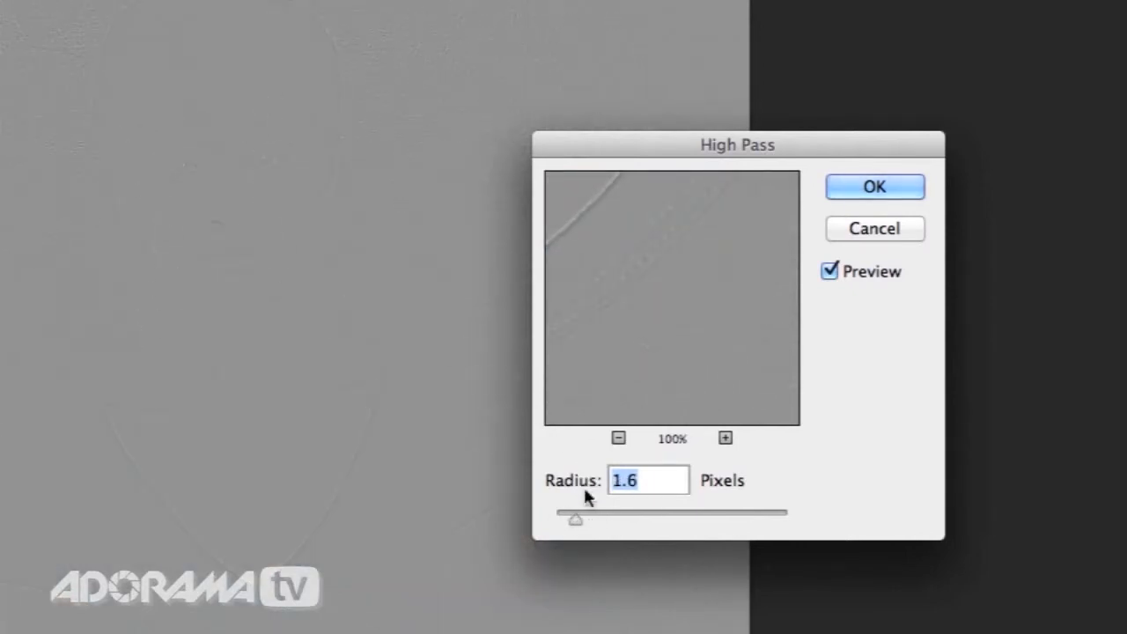
left_click_drag(576, 522, 567, 519)
left_click_drag(569, 521, 605, 523)
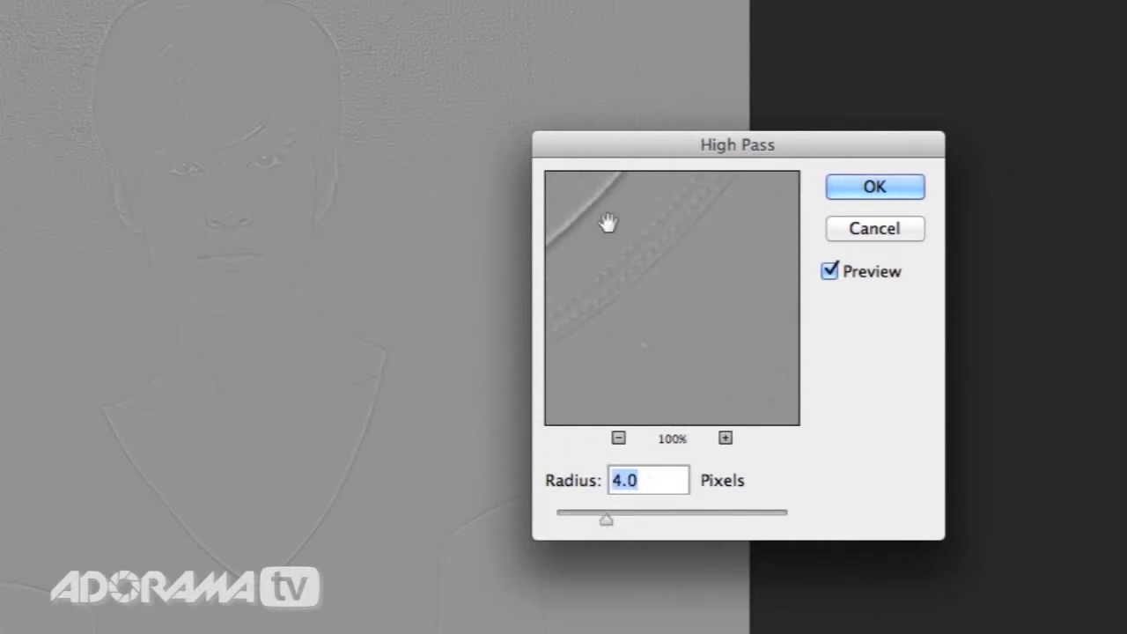
left_click(659, 343)
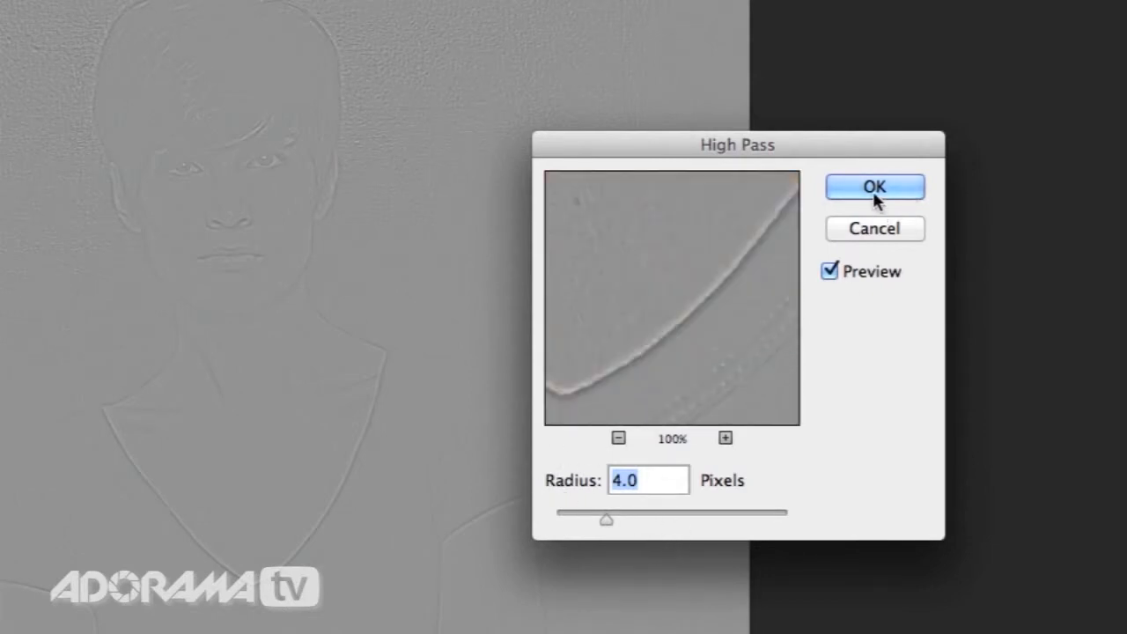
left_click(877, 197)
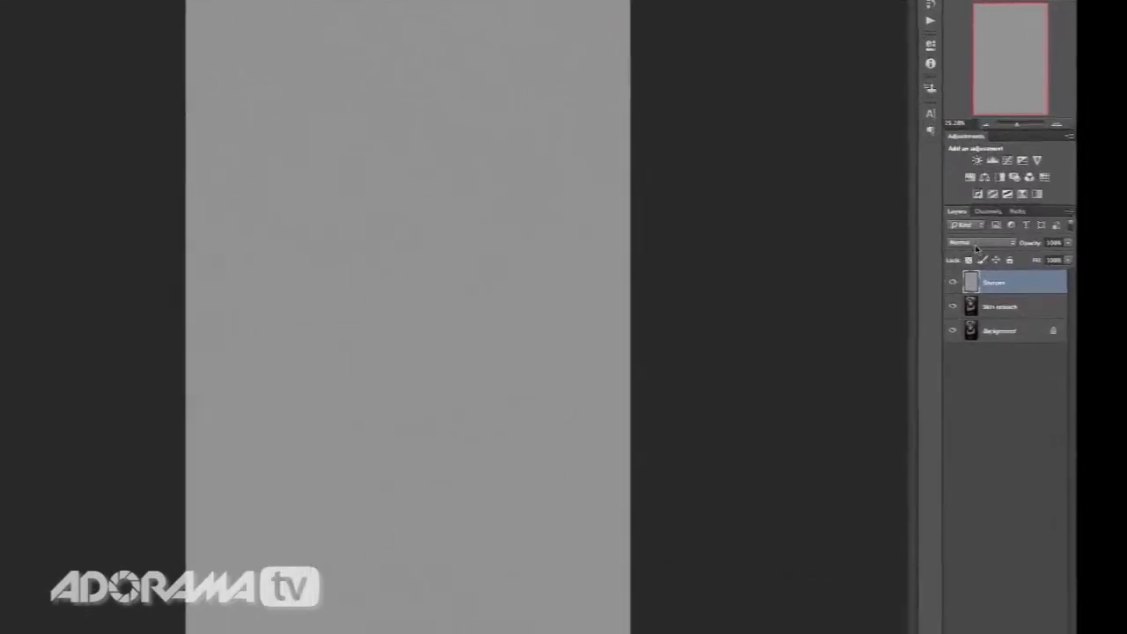
- Set the Sharpen layer's blend mode to Overlay and toggle its visibility to check the effect on the whole portrait
left_click(989, 263)
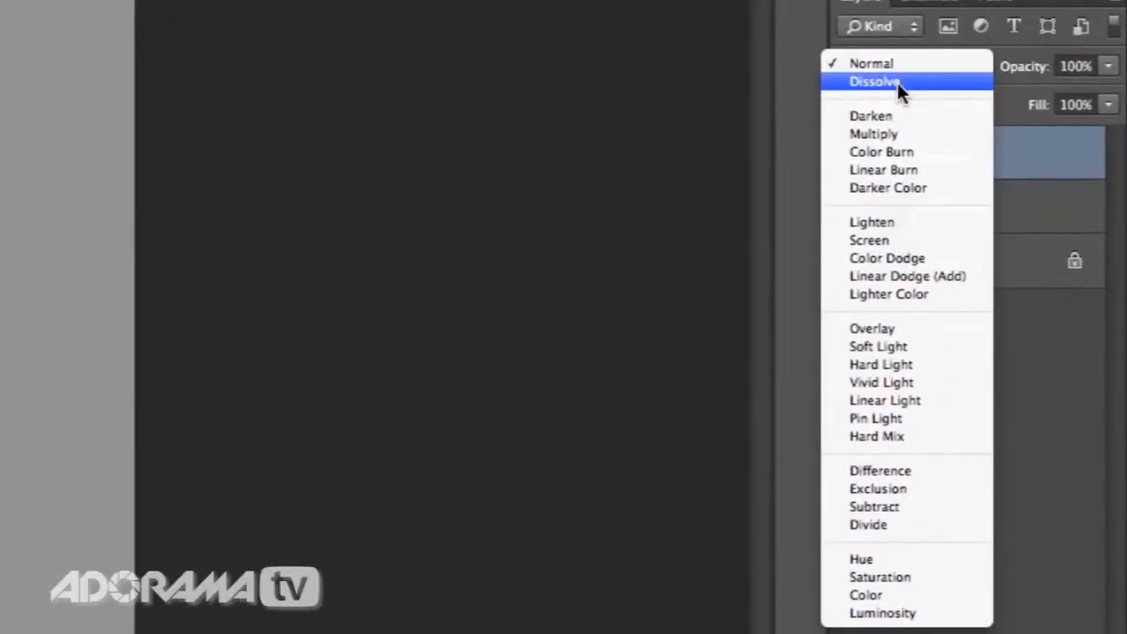
left_click(873, 328)
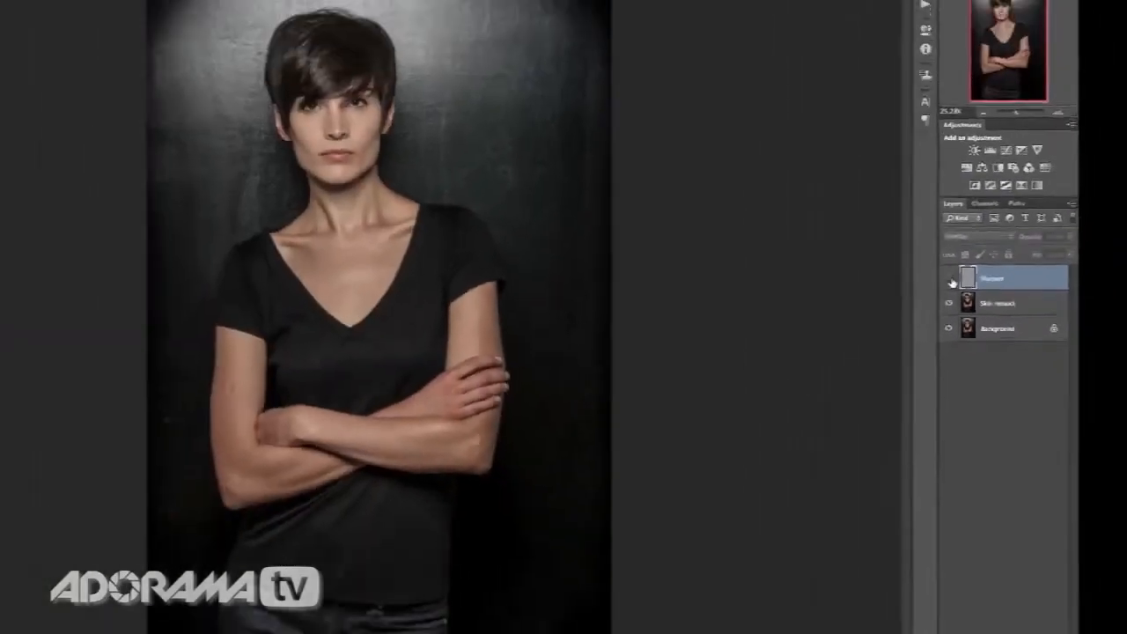
left_click(853, 157)
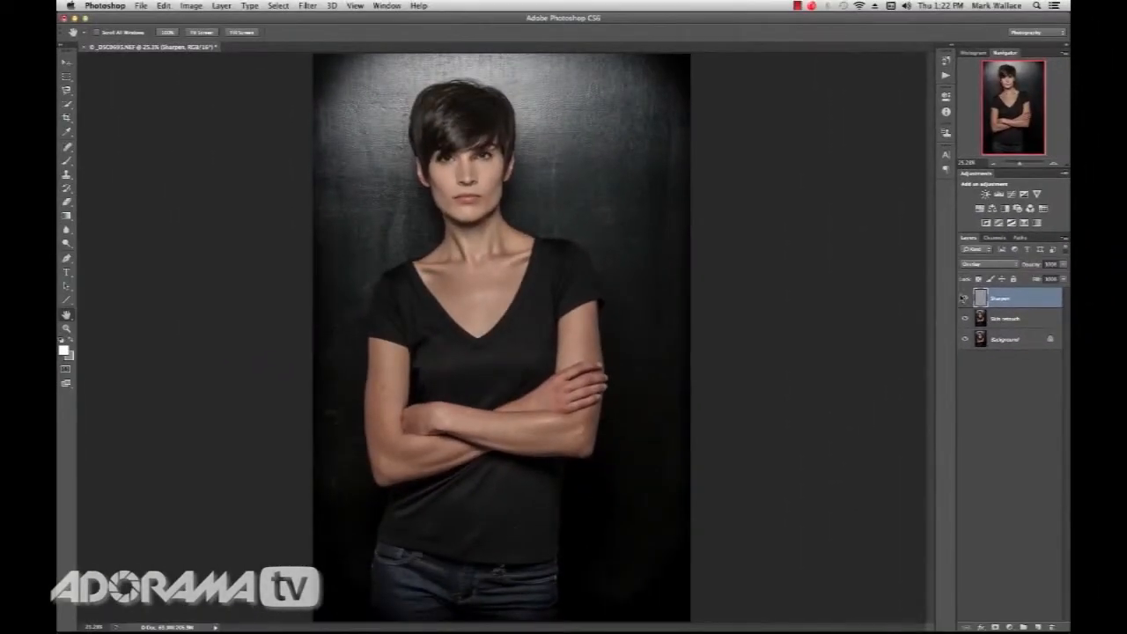
- Compare the face at 100% with the Sharpen layer shown and hidden
double_click(67, 328)
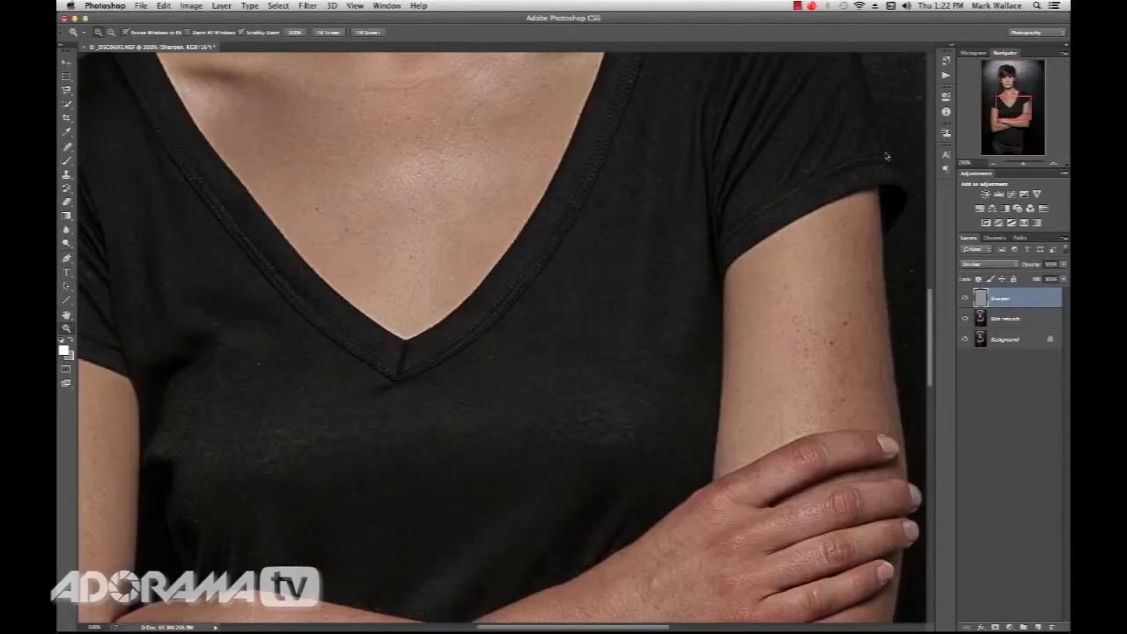
left_click_drag(1002, 106, 1001, 80)
left_click(964, 298)
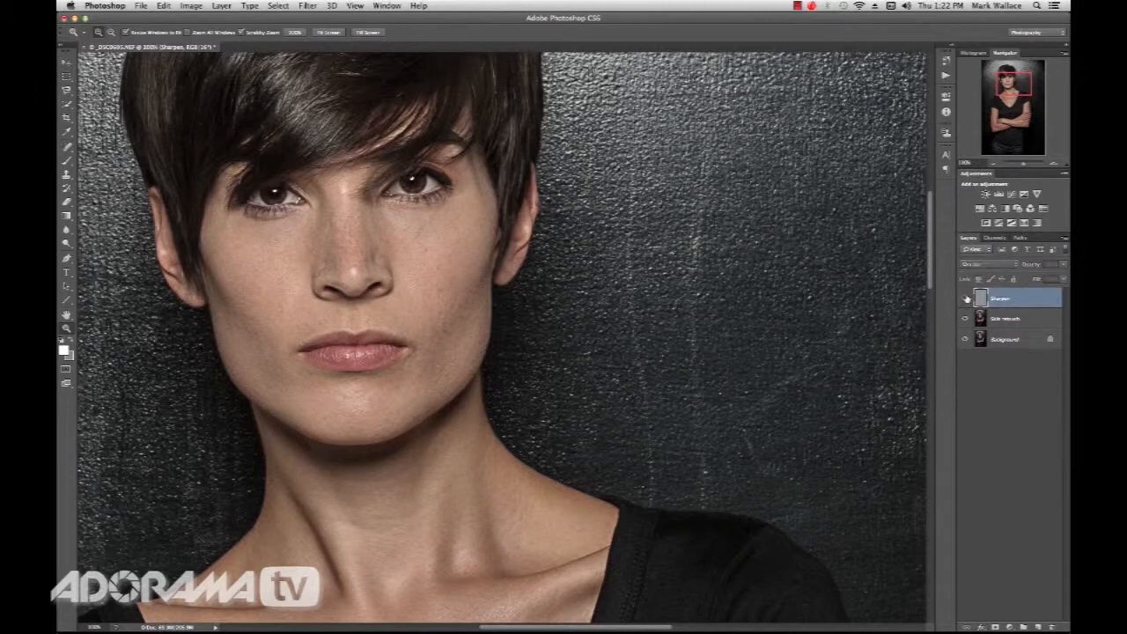
left_click(966, 297)
left_click(967, 298)
left_click(967, 298)
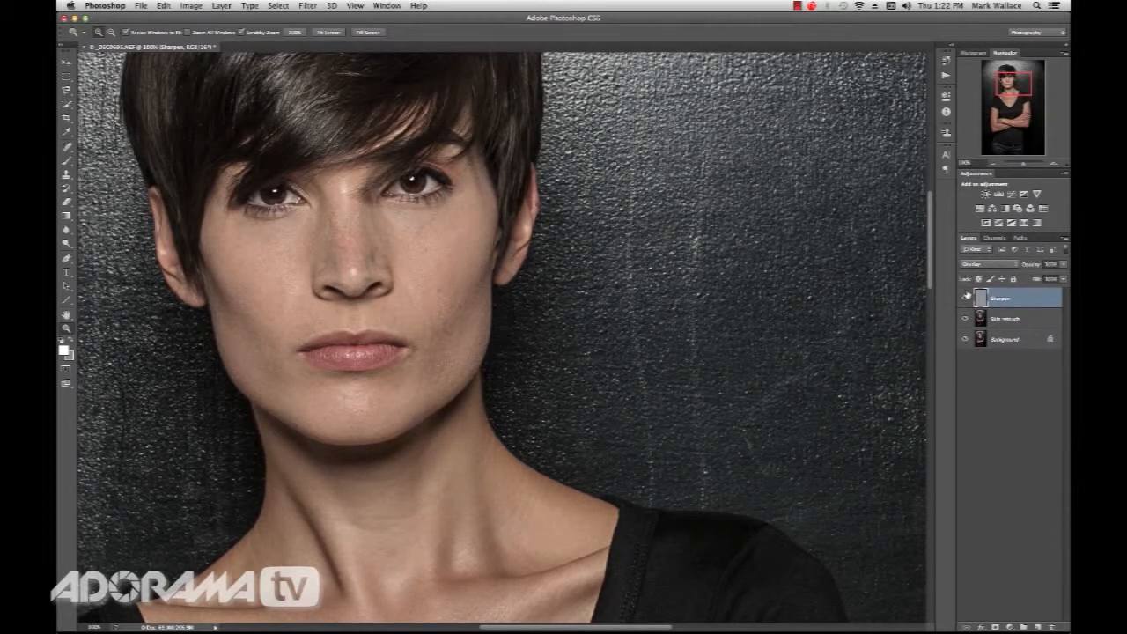
left_click(967, 298)
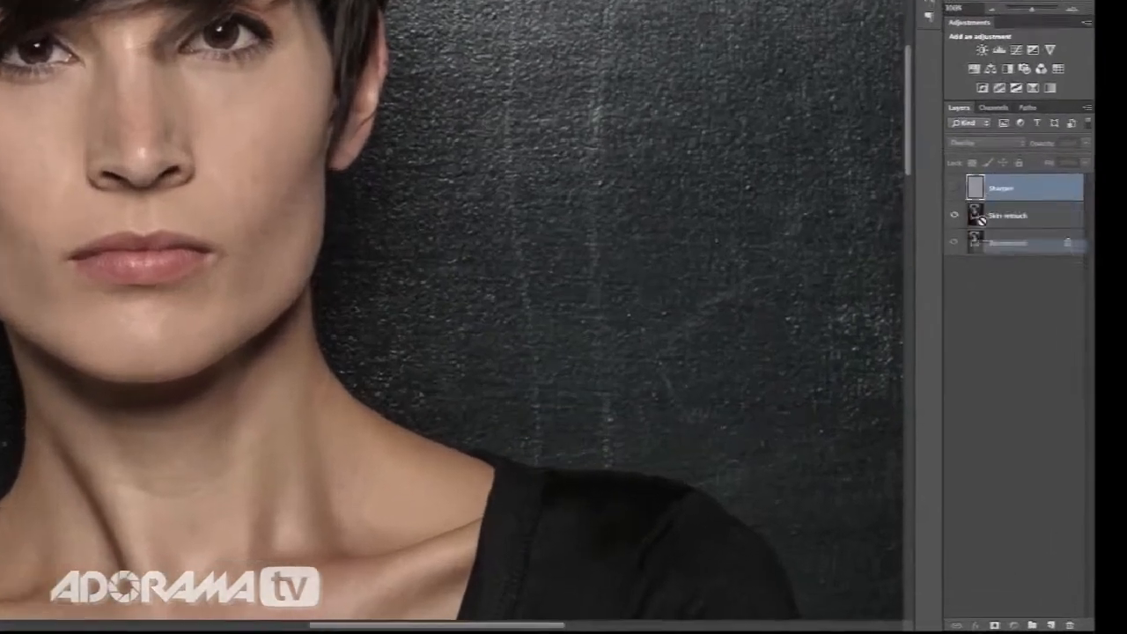
- Replace the Sharpen layer with a new duplicate of the Skin retouch layer named "HP Filter"
mouse_move(990, 299)
left_mouse_down()
mouse_move(998, 573)
mouse_move(1026, 613)
mouse_move(1093, 622)
left_mouse_up()
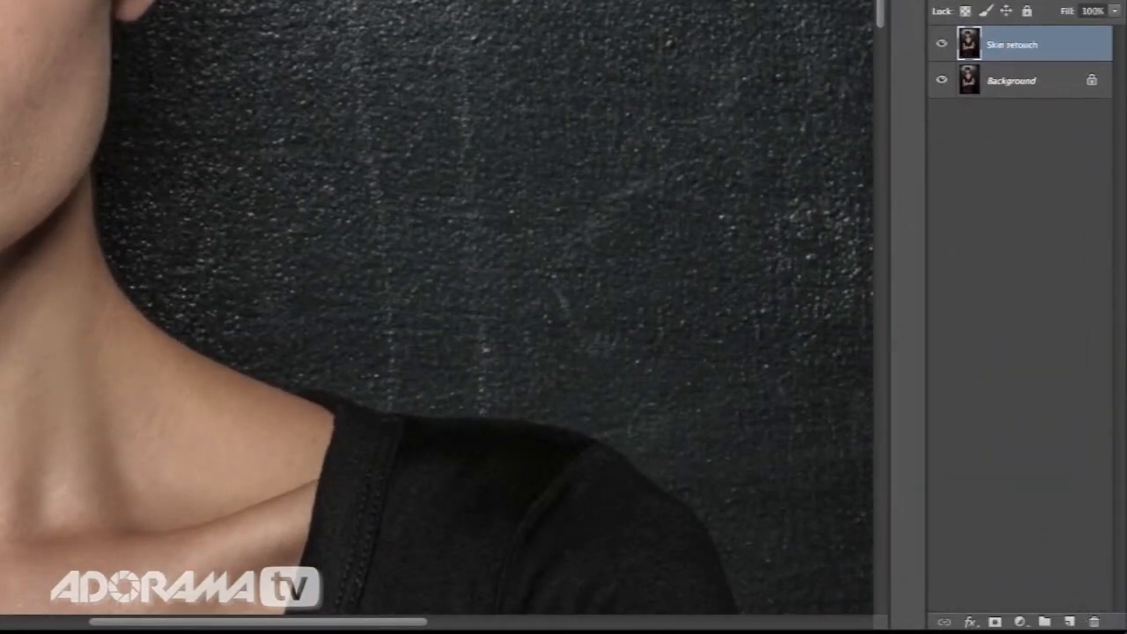
mouse_move(1002, 55)
left_mouse_down()
mouse_move(1041, 566)
mouse_move(1069, 621)
left_mouse_up()
double_click(1017, 45)
type("HP Filter")
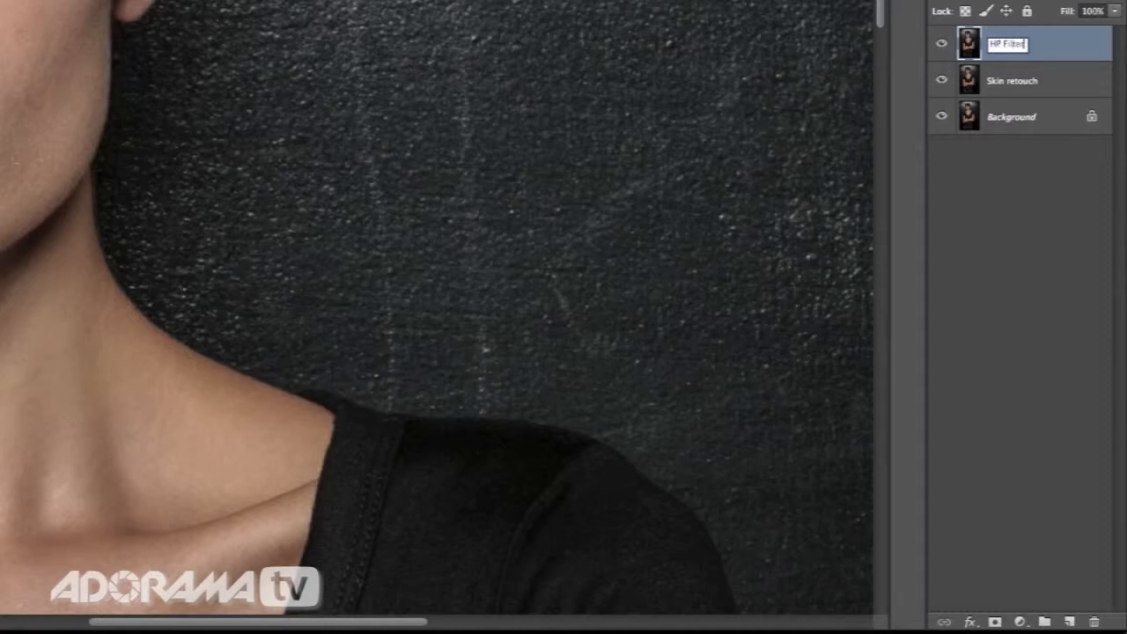
key("Return")
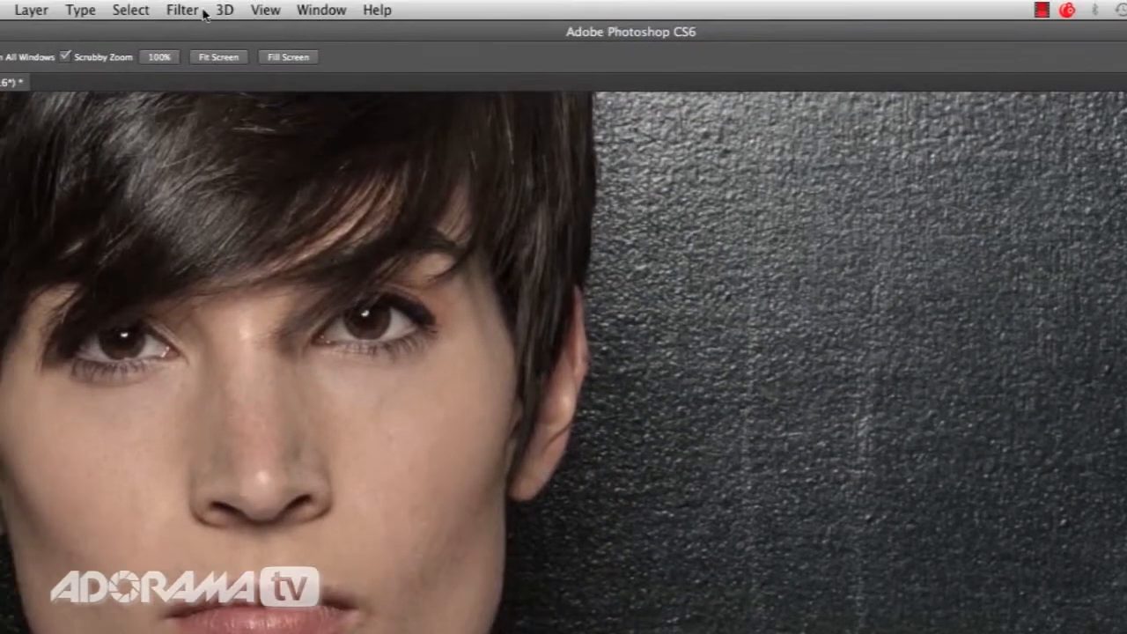
- Apply a High Pass filter with a radius of about 1.2 pixels to the HP Filter layer
left_click(185, 12)
mouse_move(261, 378)
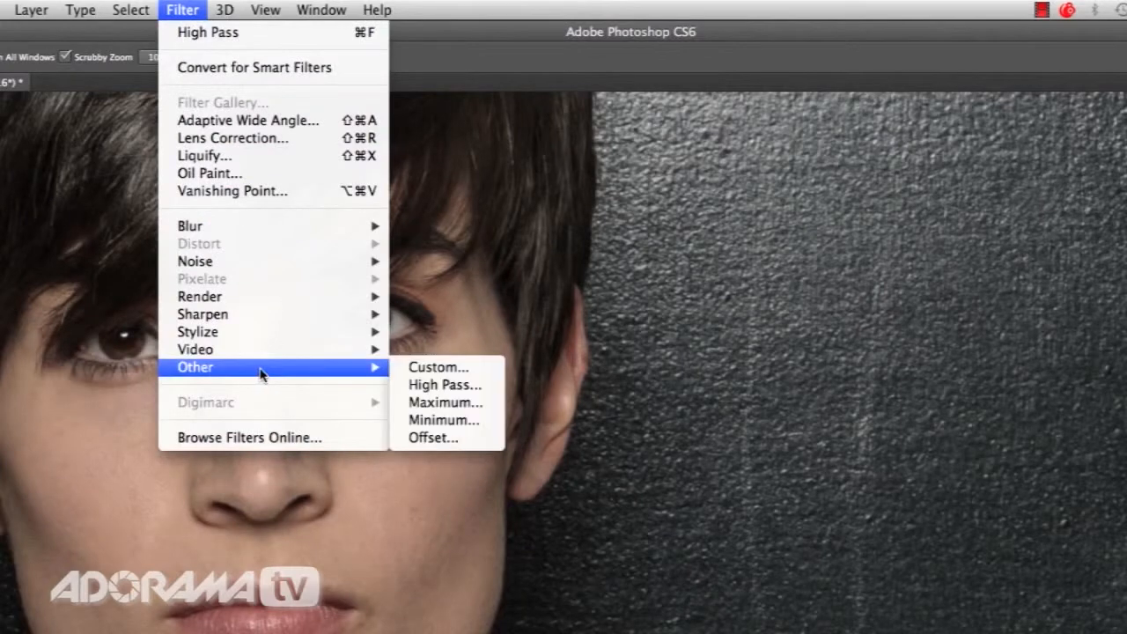
left_click(466, 382)
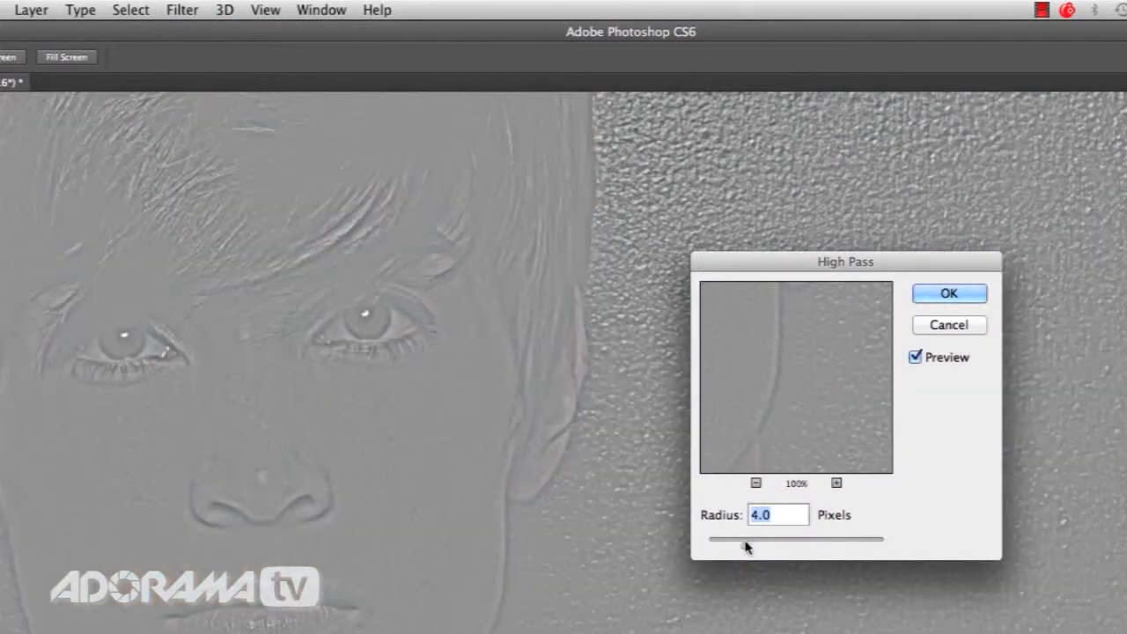
left_click_drag(745, 548, 717, 548)
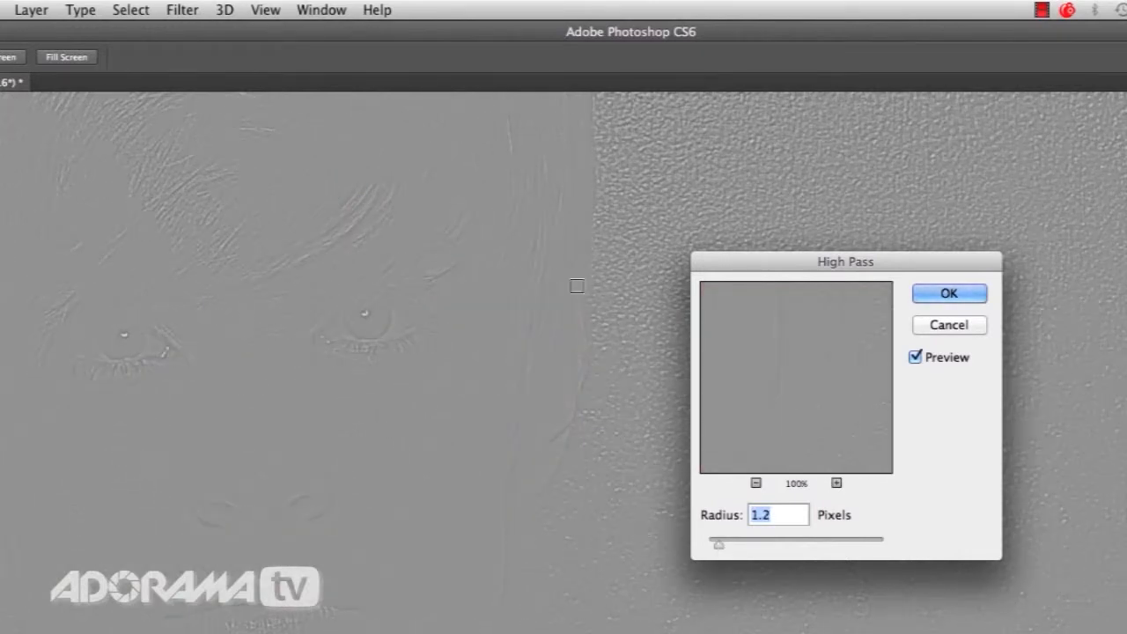
left_click(190, 359)
left_click_drag(721, 547, 720, 547)
left_click(941, 299)
- Set the HP Filter layer's blend mode to Overlay and toggle its visibility to check the hair and face
left_click(932, 115)
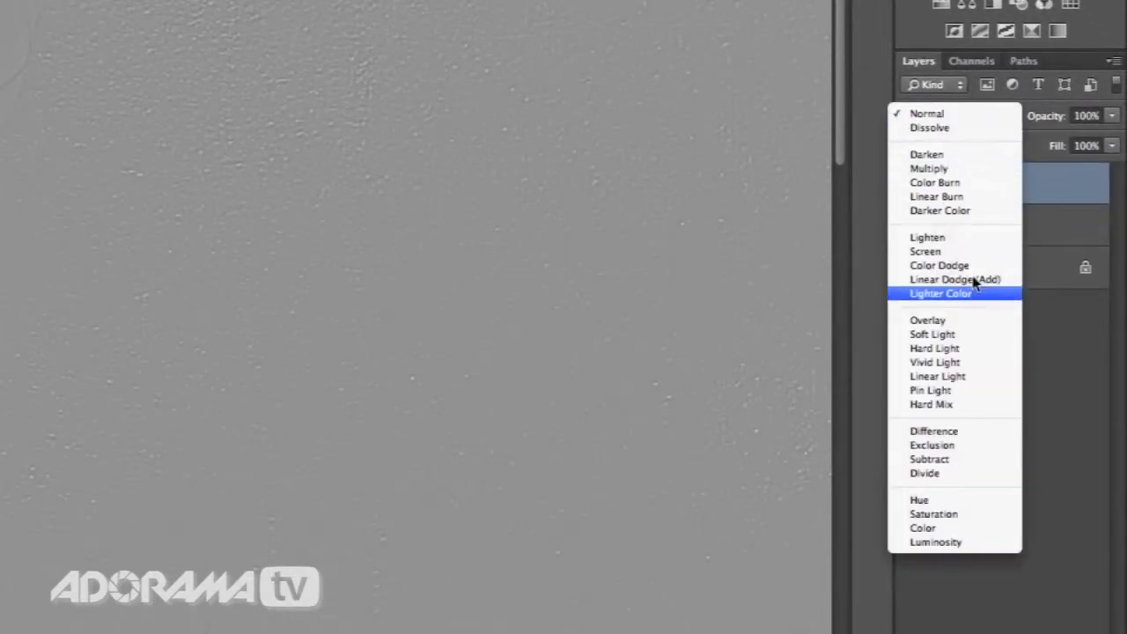
left_click(949, 322)
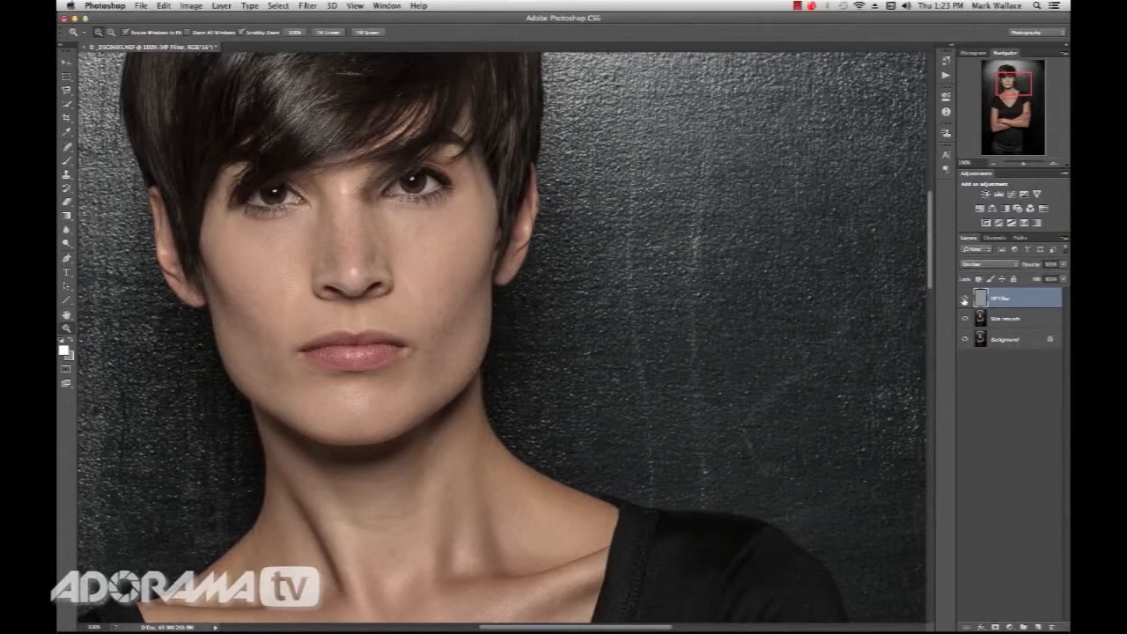
left_click_drag(1001, 86, 1001, 75)
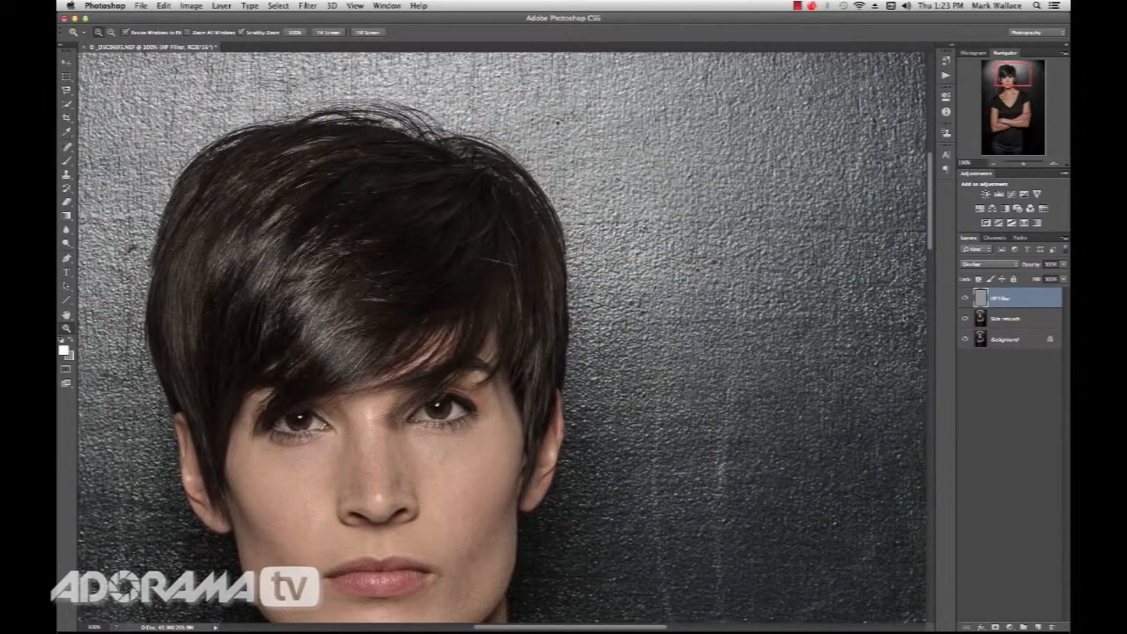
left_click(964, 297)
left_click(965, 301)
- Compare the shirt and jeans with the HP Filter layer hidden and shown, and return to the face
left_click_drag(1006, 78, 990, 154)
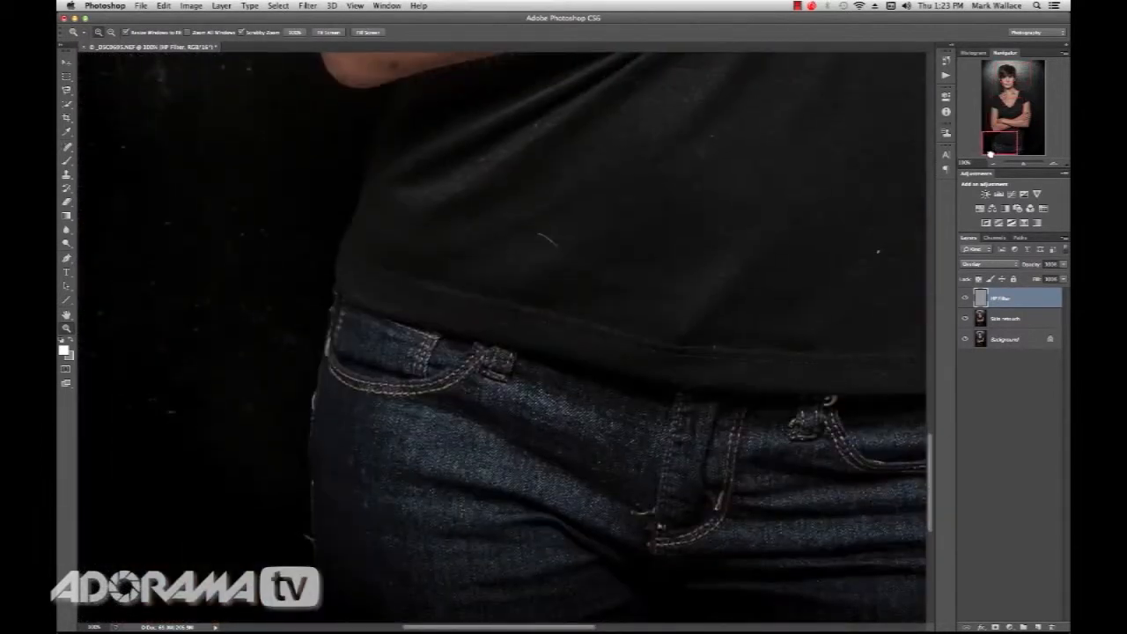
left_click(965, 299)
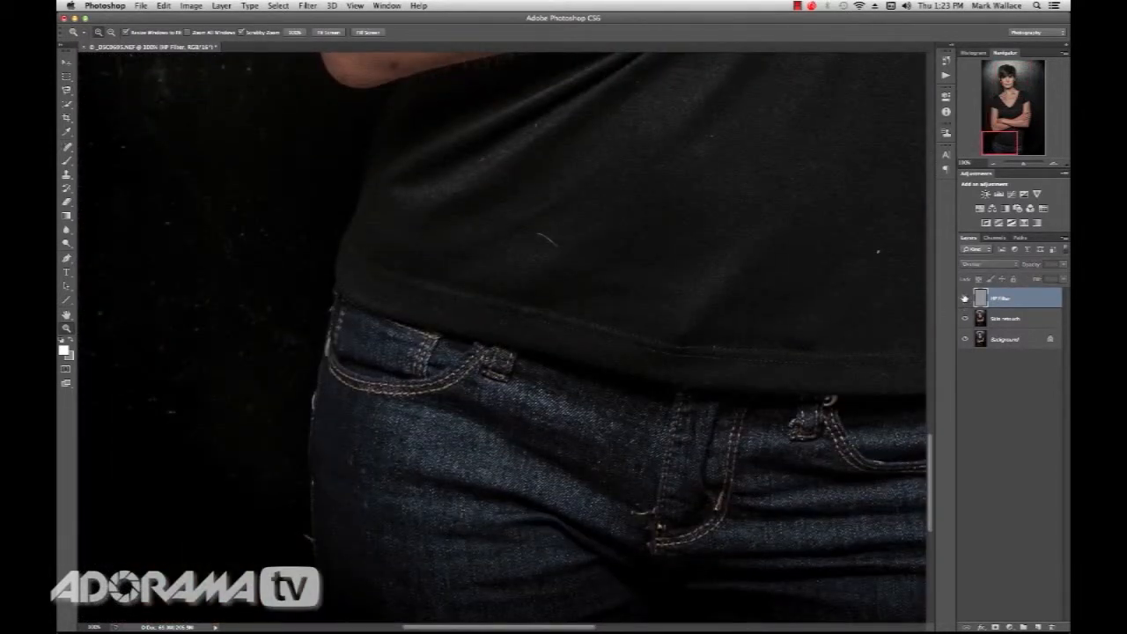
left_click(964, 299)
left_click_drag(994, 136, 1009, 77)
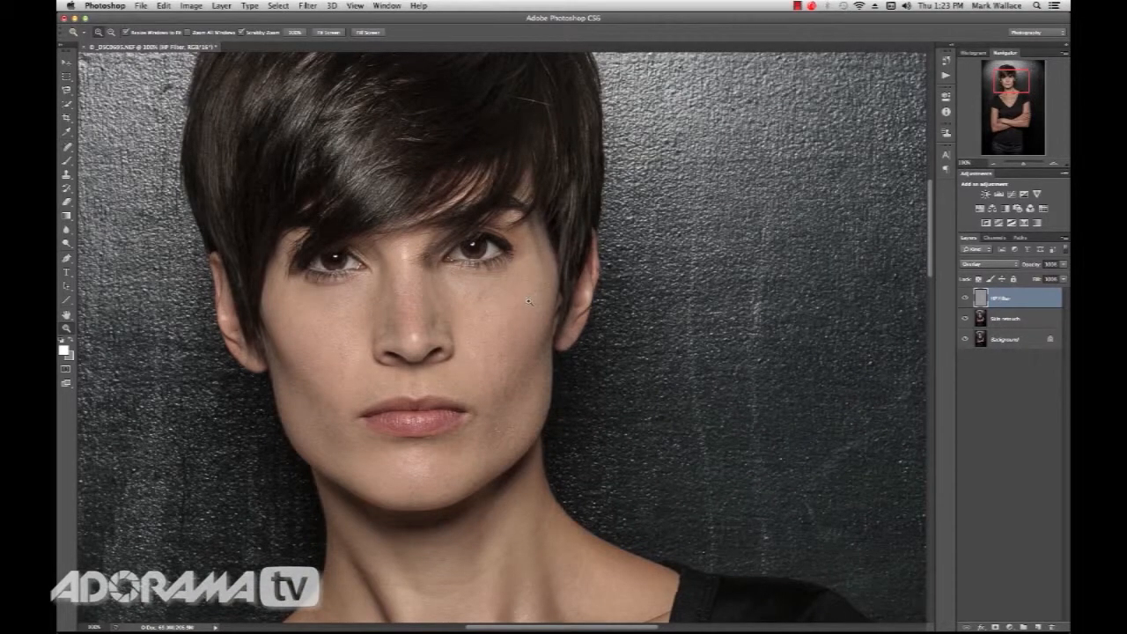
- Create a new layer named "Noise" in Overlay mode, filled with the Overlay-neutral 50% gray
left_click_drag(994, 166, 990, 165)
left_click_drag(1011, 92, 1009, 103)
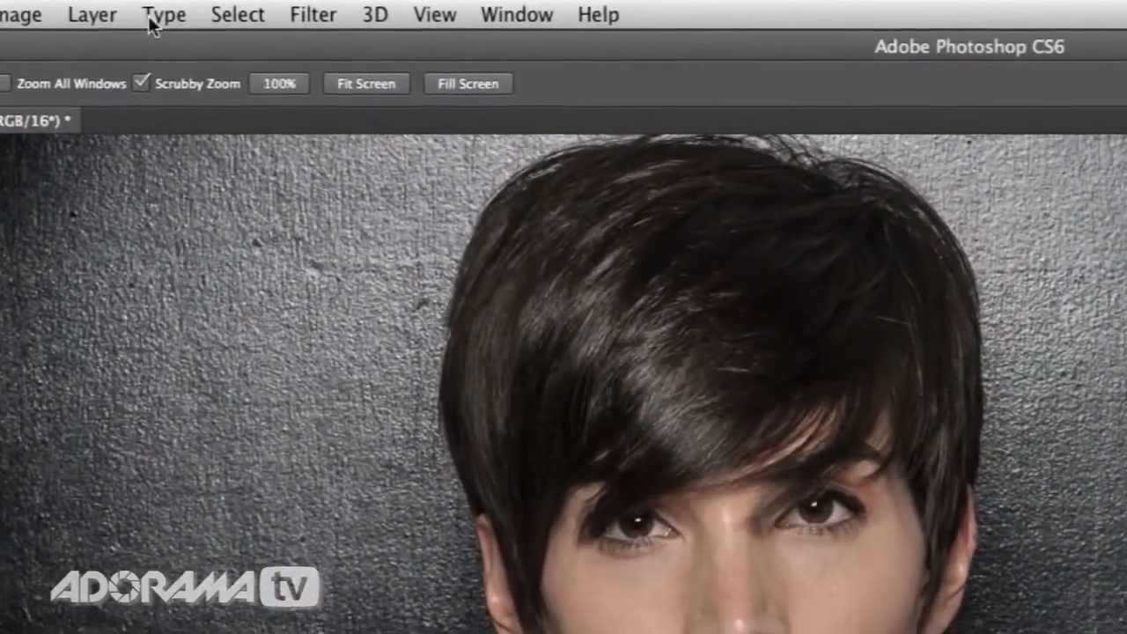
left_click(221, 6)
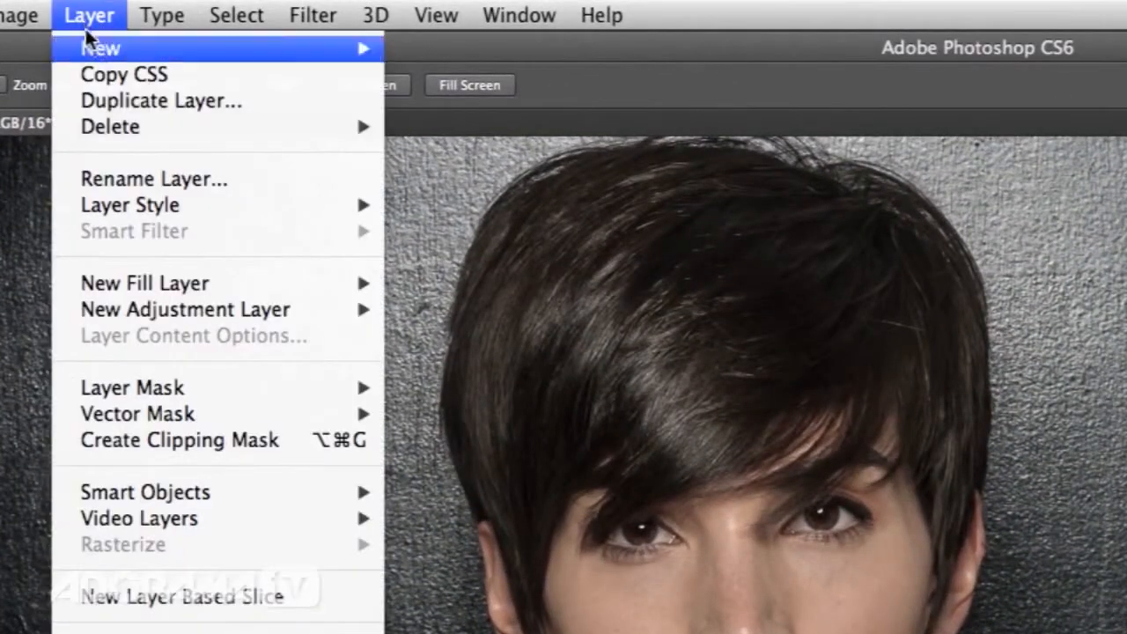
mouse_move(93, 46)
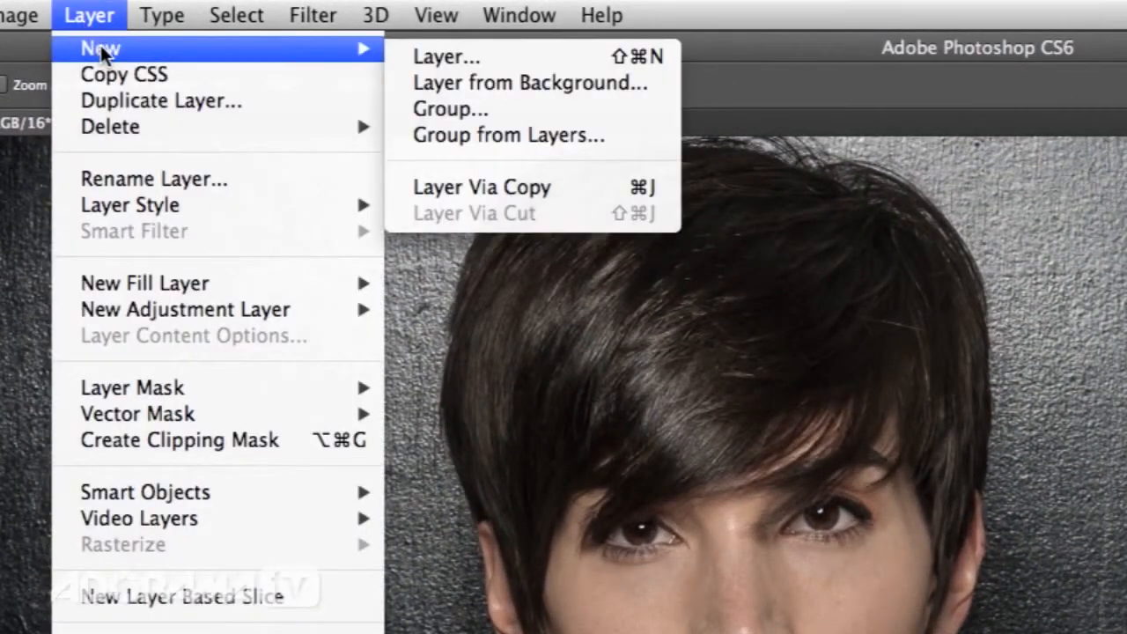
left_click(485, 60)
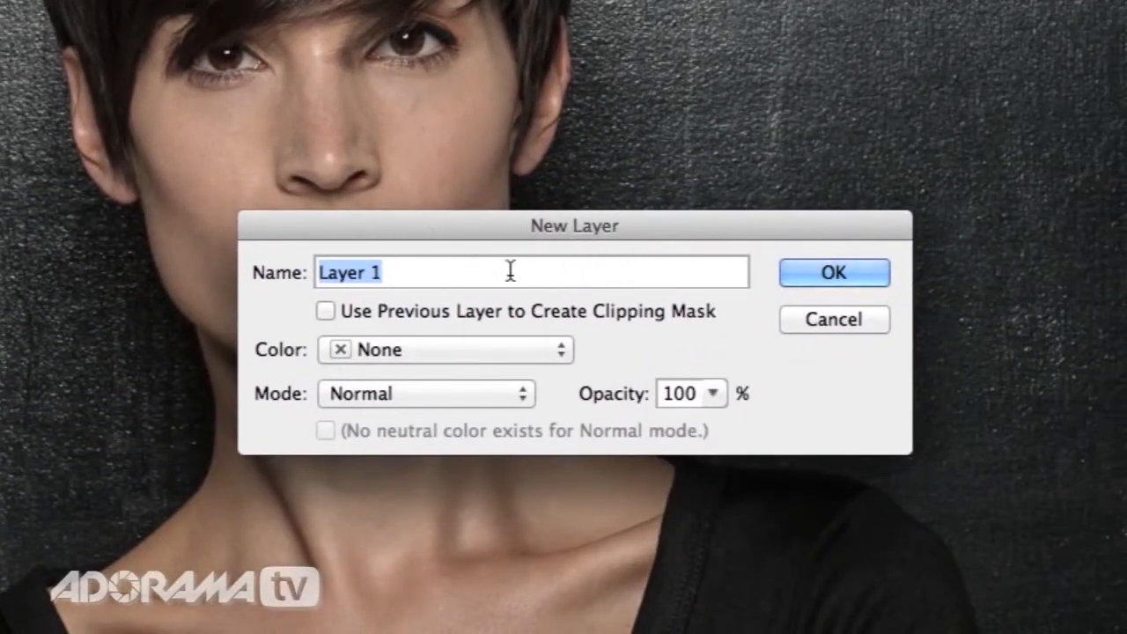
left_click_drag(432, 270, 318, 265)
type("Noise")
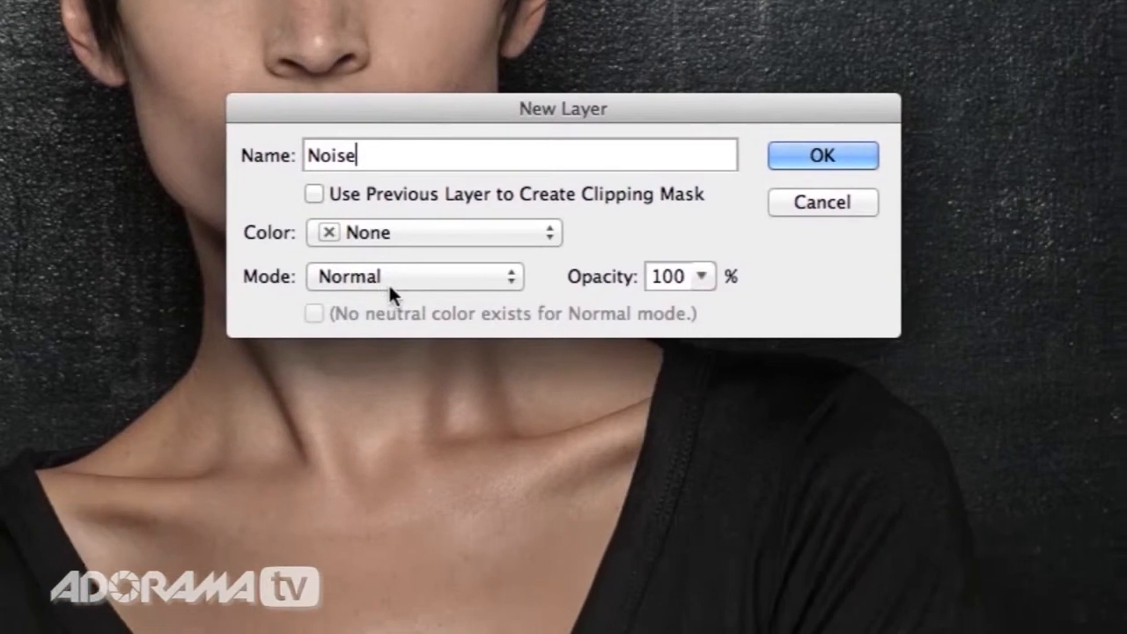
left_click(398, 396)
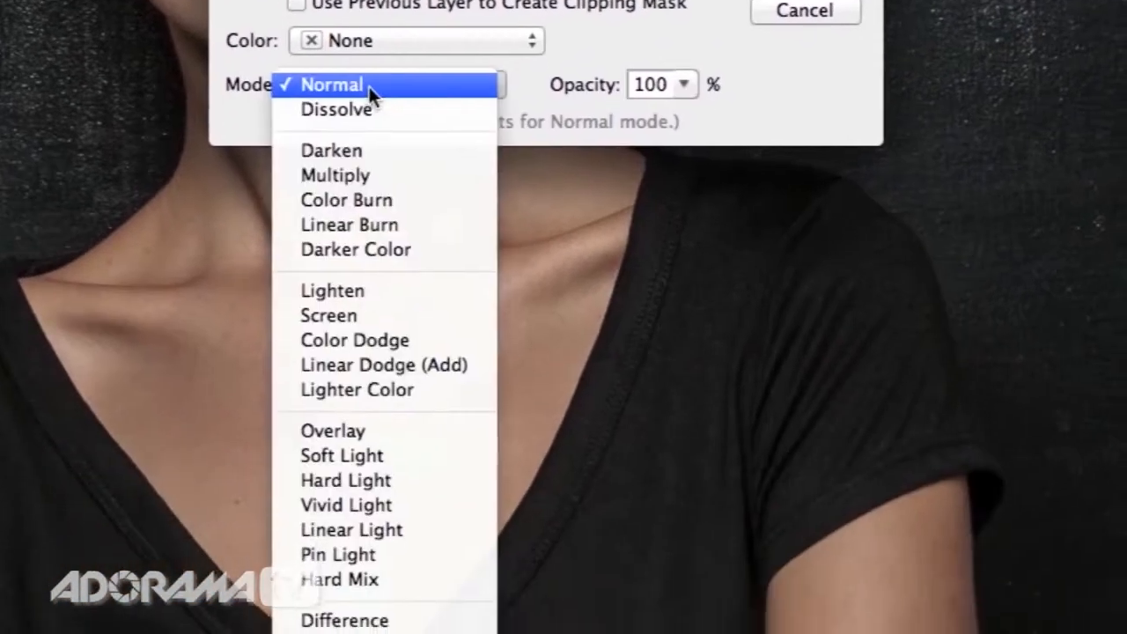
left_click(378, 429)
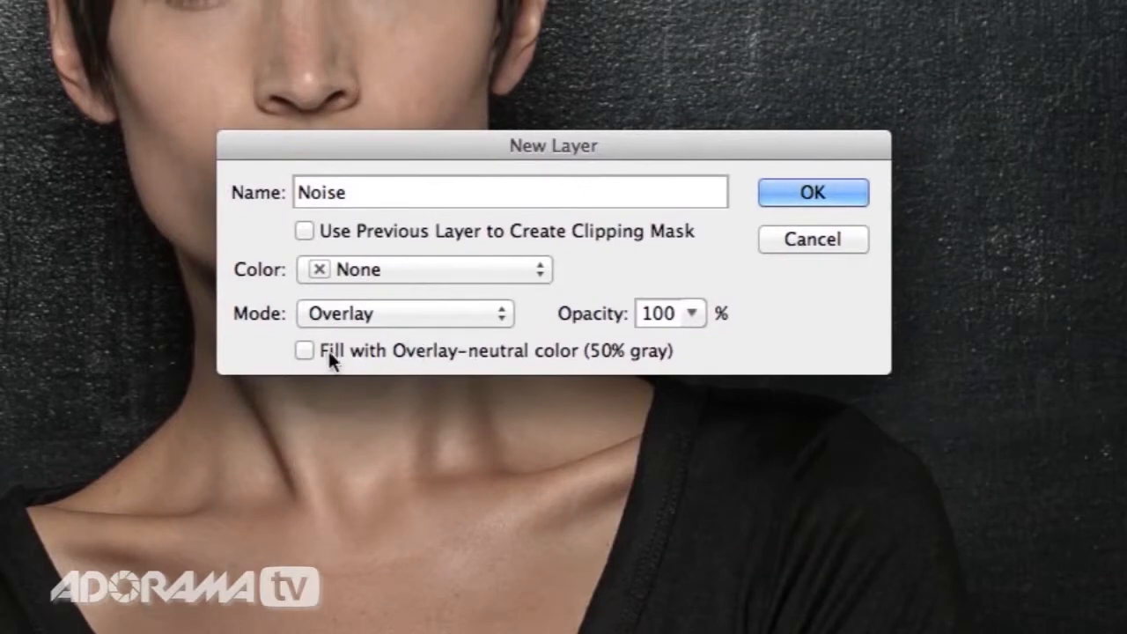
left_click(304, 350)
left_click(816, 190)
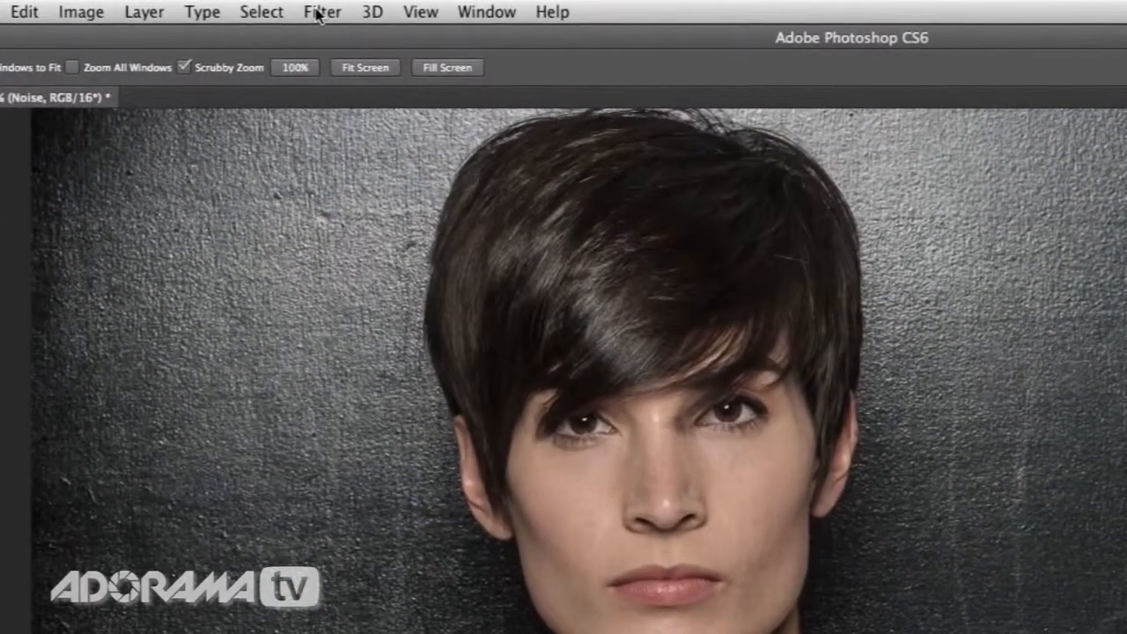
- Apply Add Noise to the Noise layer with an amount of 4%, Gaussian distribution and Monochromatic enabled
left_click(305, 6)
mouse_move(376, 310)
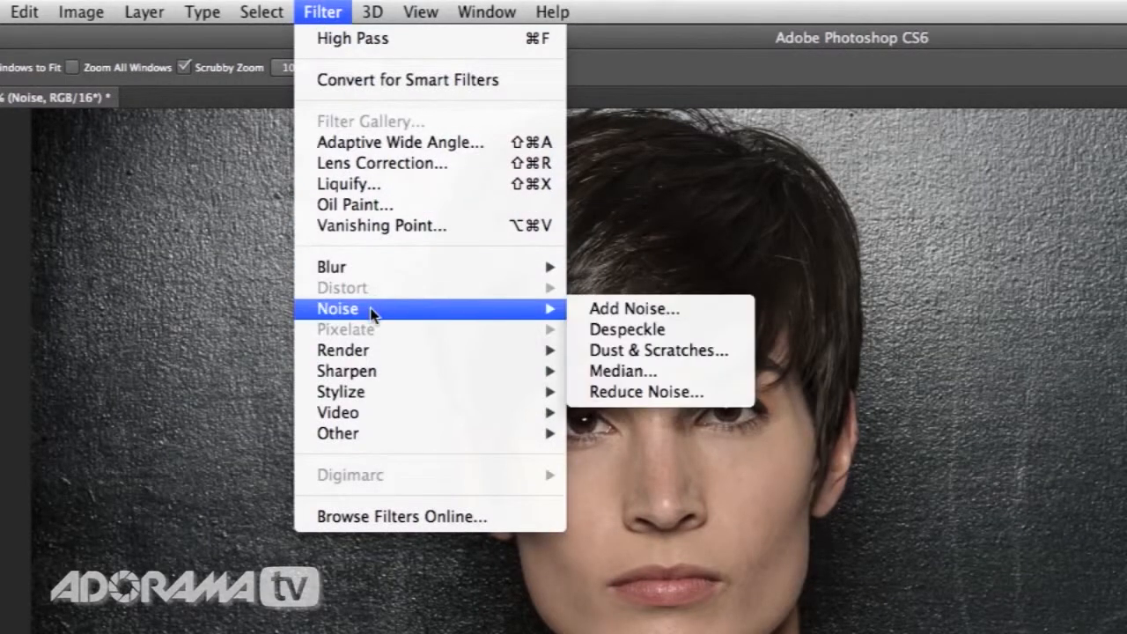
left_click(619, 310)
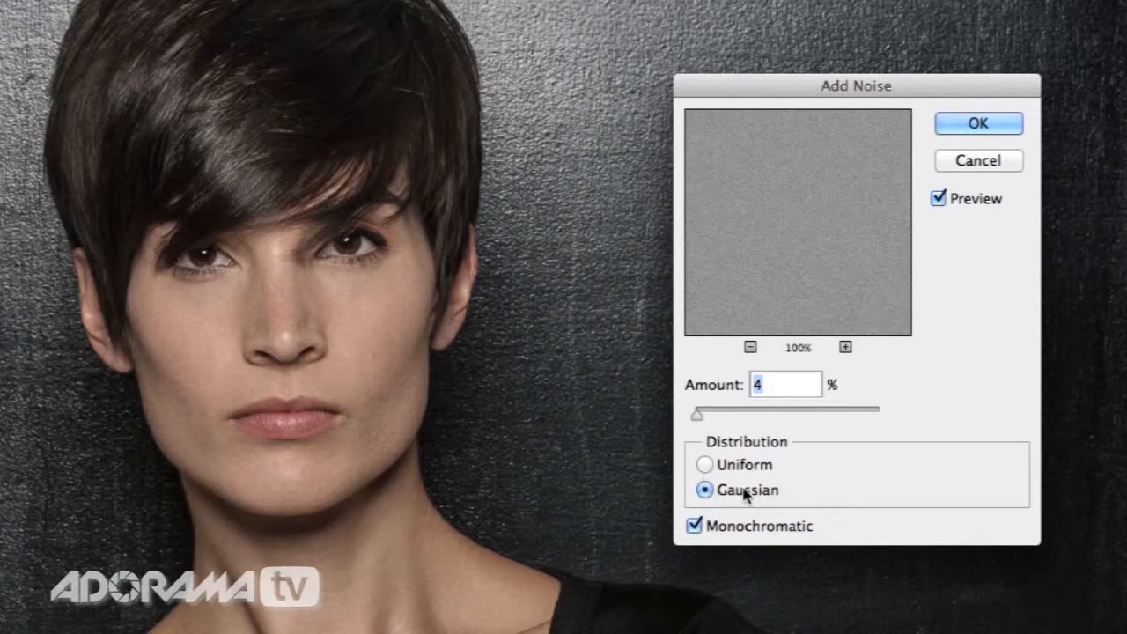
left_click_drag(699, 415, 711, 422)
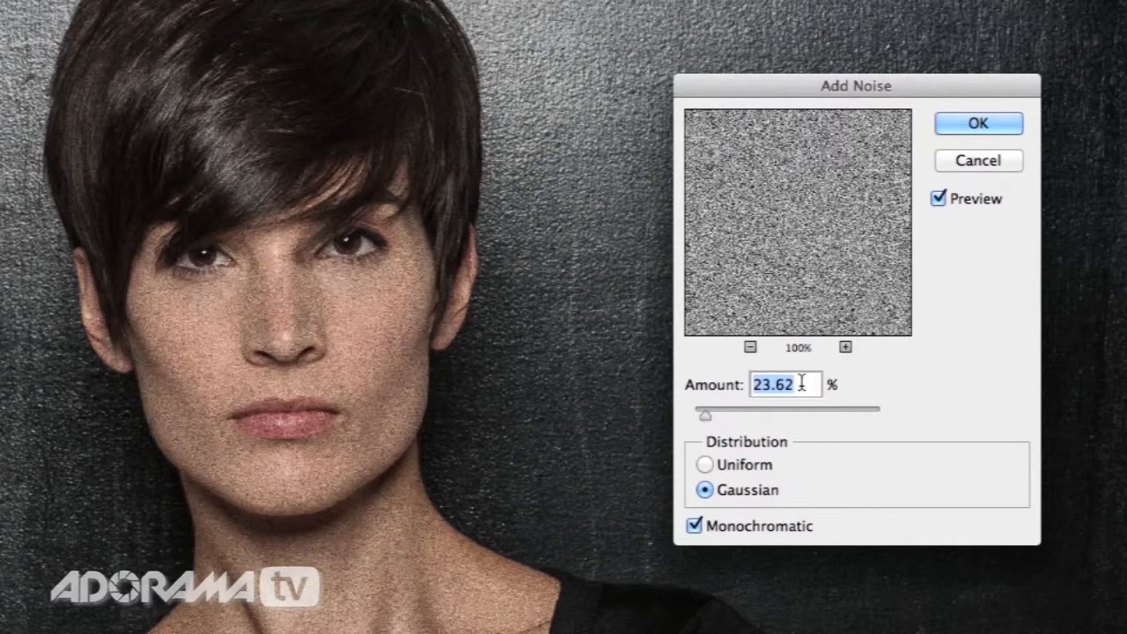
type("4")
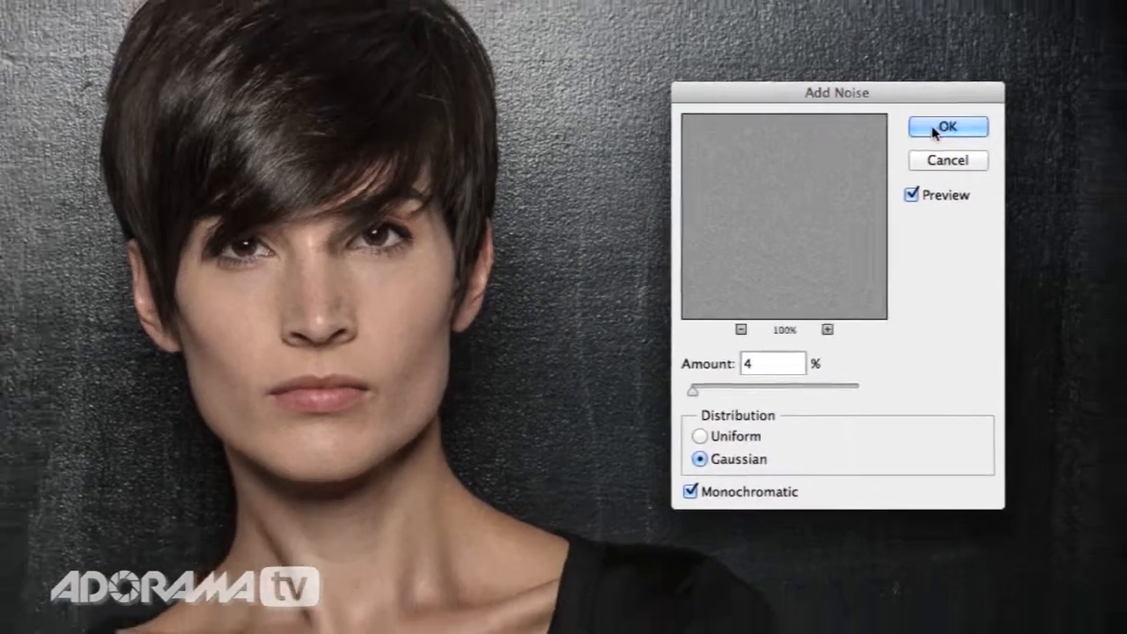
left_click(966, 132)
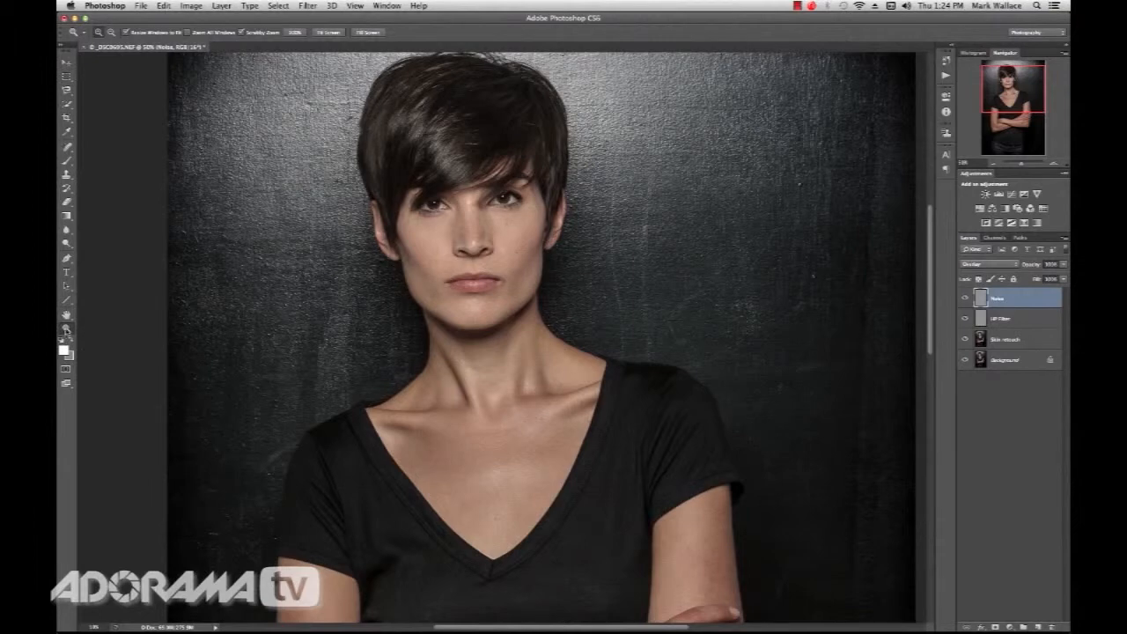
- View the face at 100% and compare it with the Noise layer hidden and shown
double_click(66, 329)
left_click_drag(1011, 95, 1009, 92)
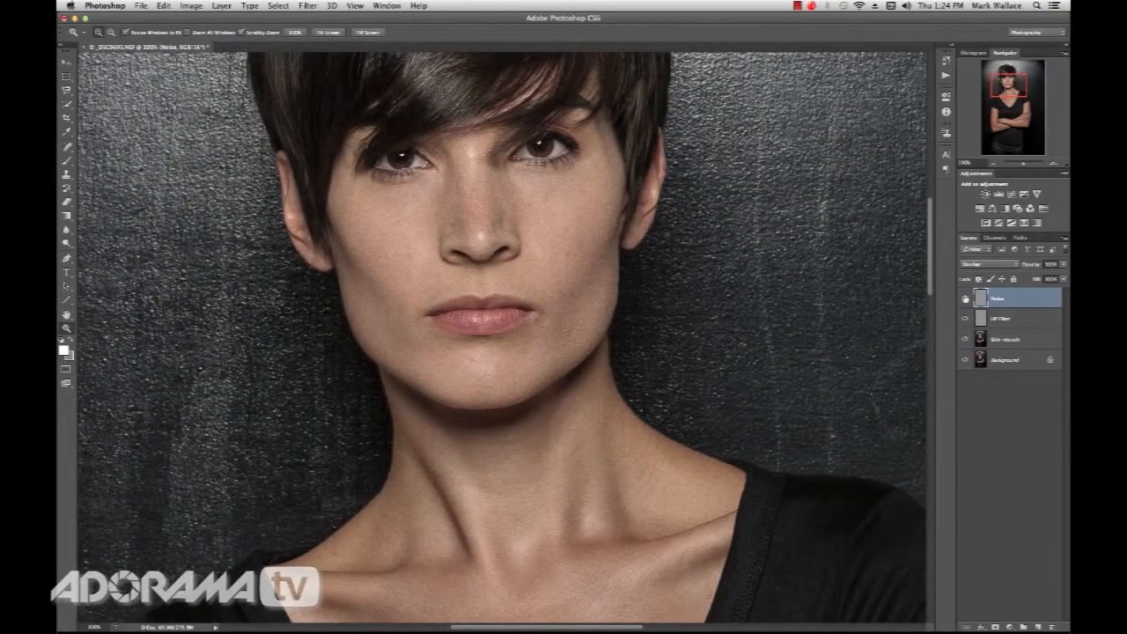
left_click(966, 299)
left_click(965, 300)
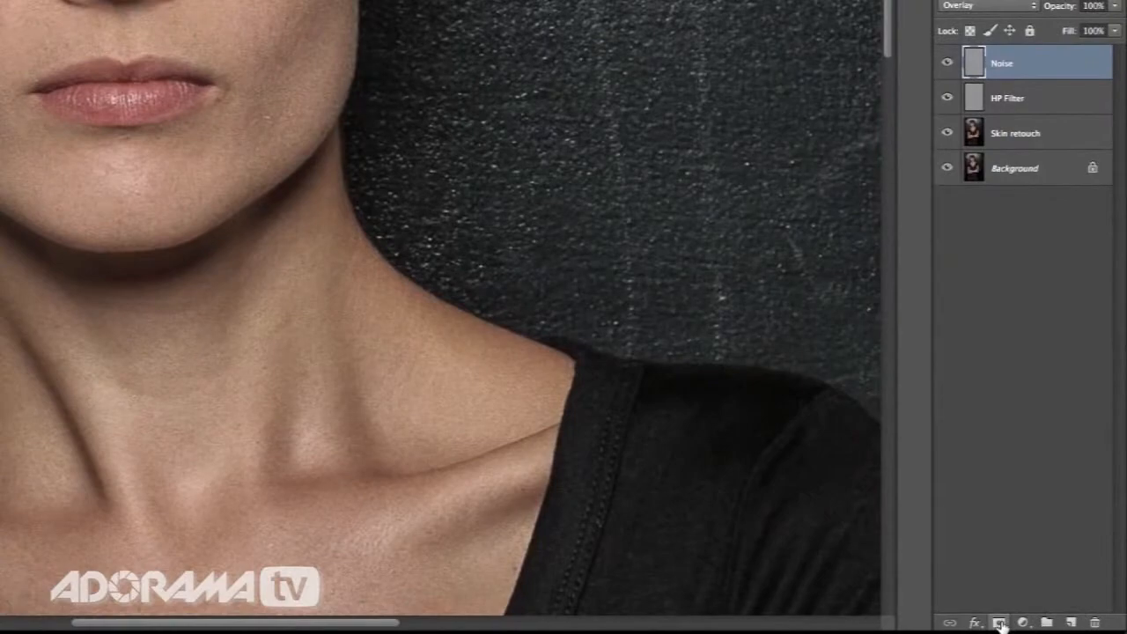
- Add a layer mask to the Noise layer and lower the layer's opacity
left_click(995, 627)
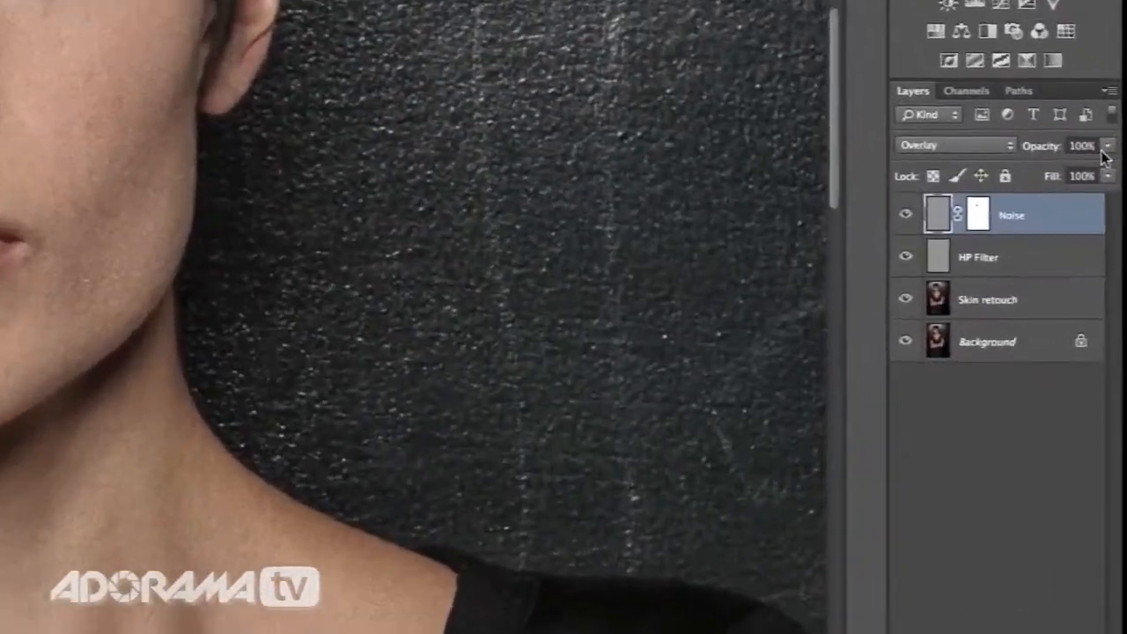
left_click(1062, 265)
left_click_drag(1063, 278, 1059, 280)
left_click_drag(1104, 167, 1074, 158)
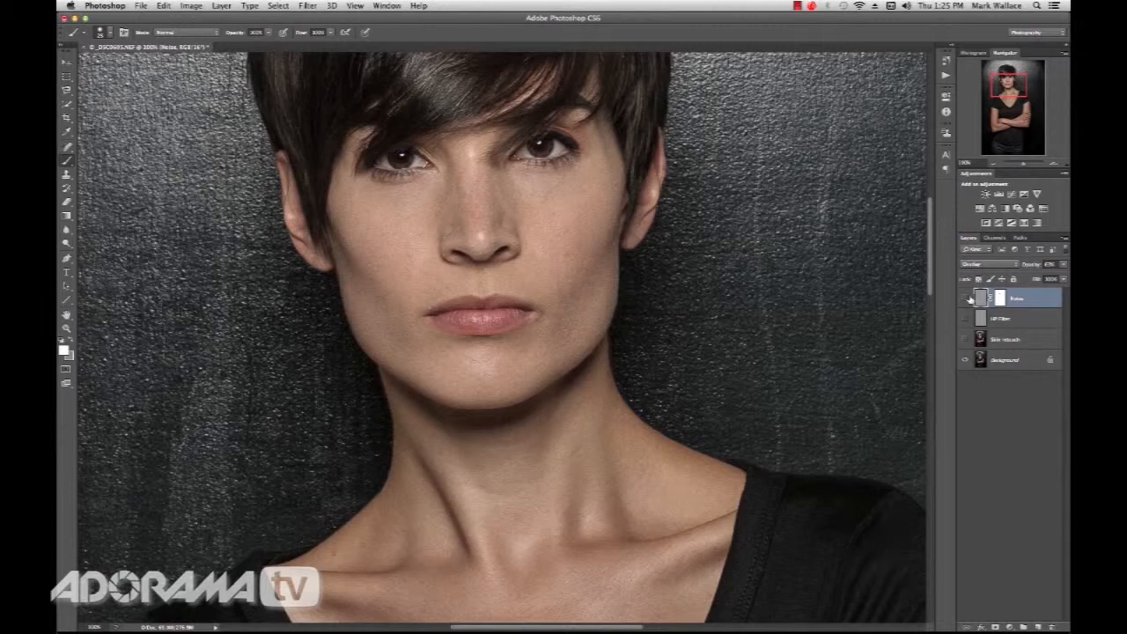
- Hide the Noise, HP Filter and Skin retouch layers and show them again to compare before and after
left_click_drag(967, 299, 972, 342)
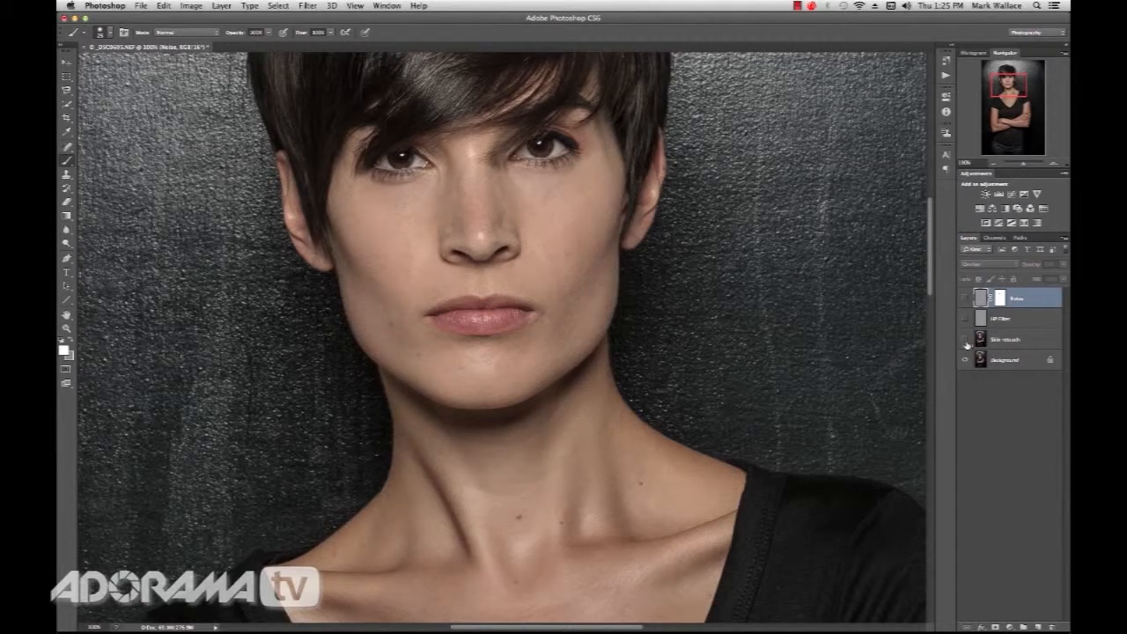
left_click(966, 318)
left_click(966, 299)
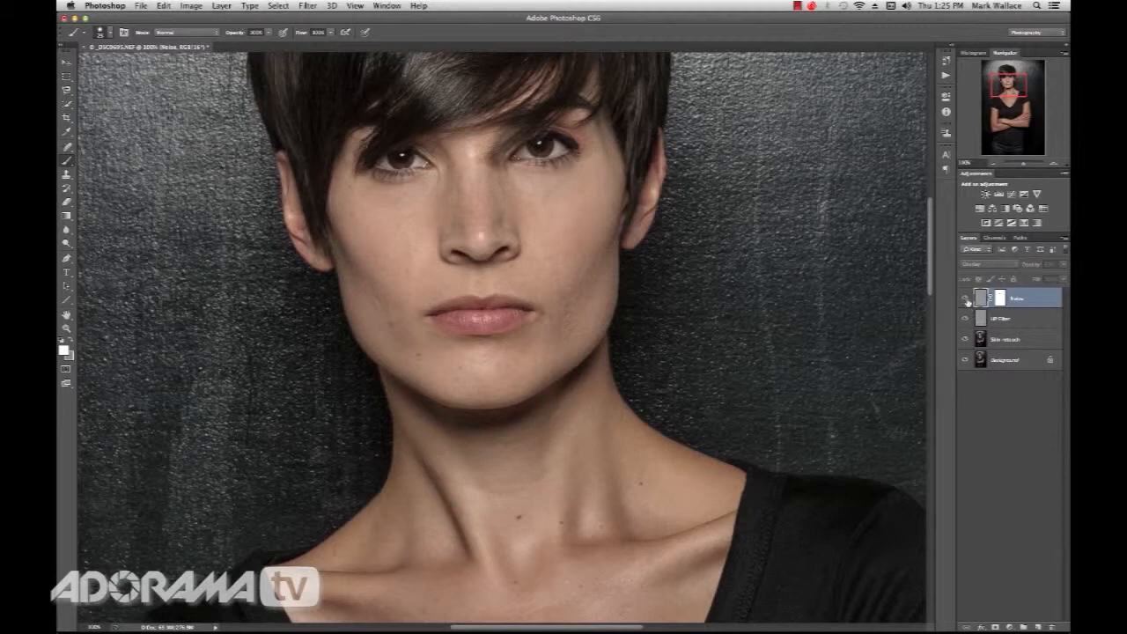